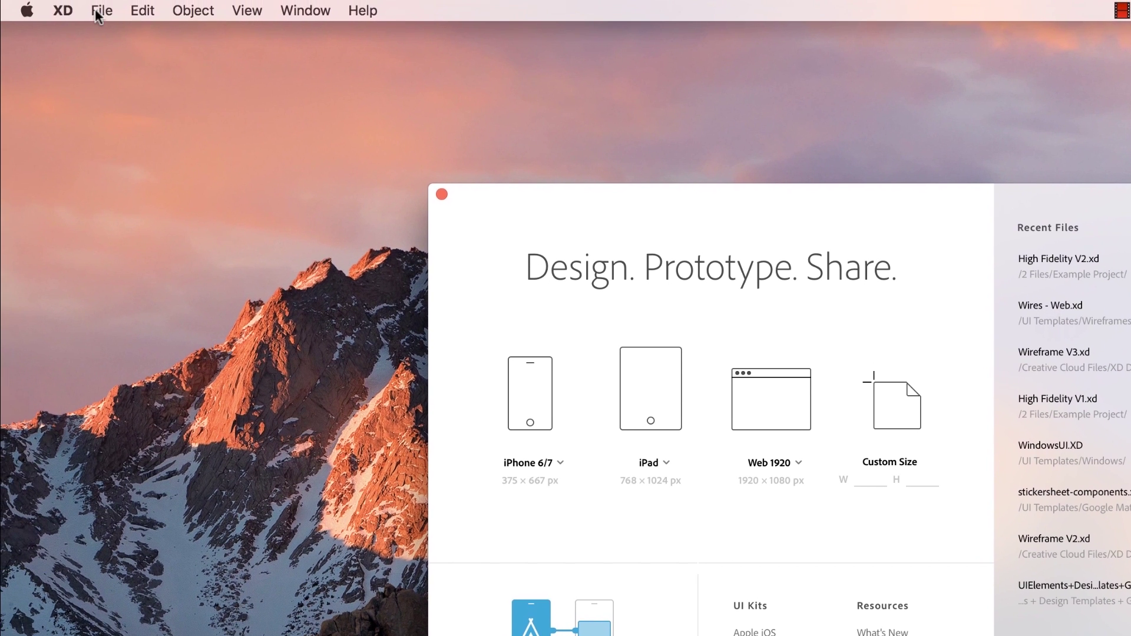
Open the web page for the Wireframes UI kit.
click(101, 11)
mouse_move(259, 89)
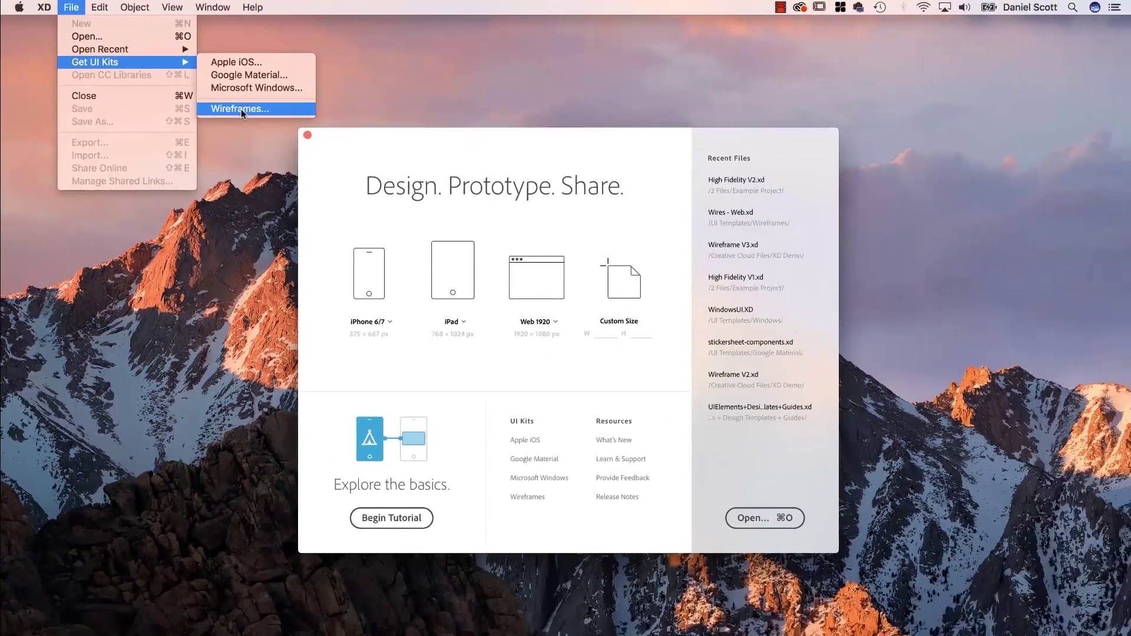
click(240, 108)
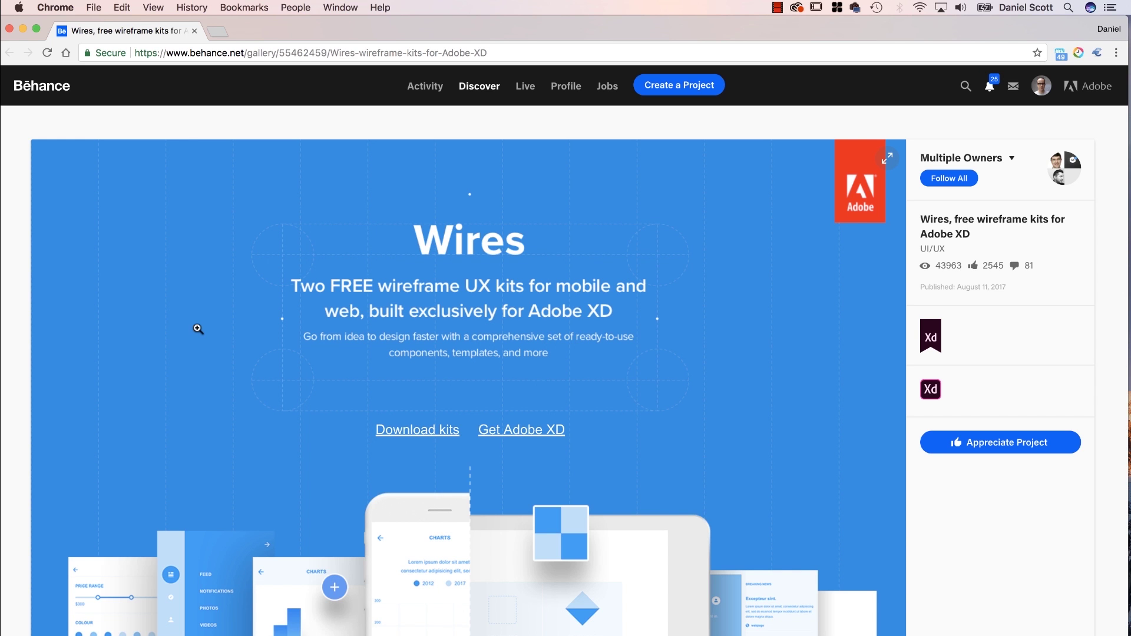
Switch back to Adobe XD and open the Wires - Web file from the Wireframes folder in Exercise Files' UI Templates.
key(super+Tab)
key(super+Tab)
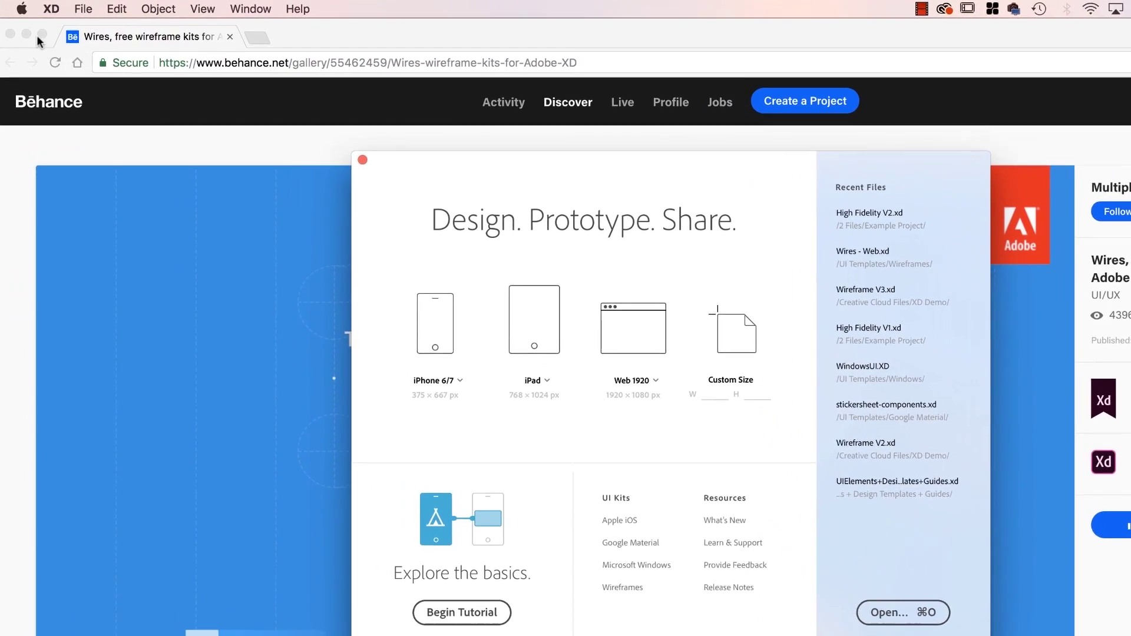
click(71, 7)
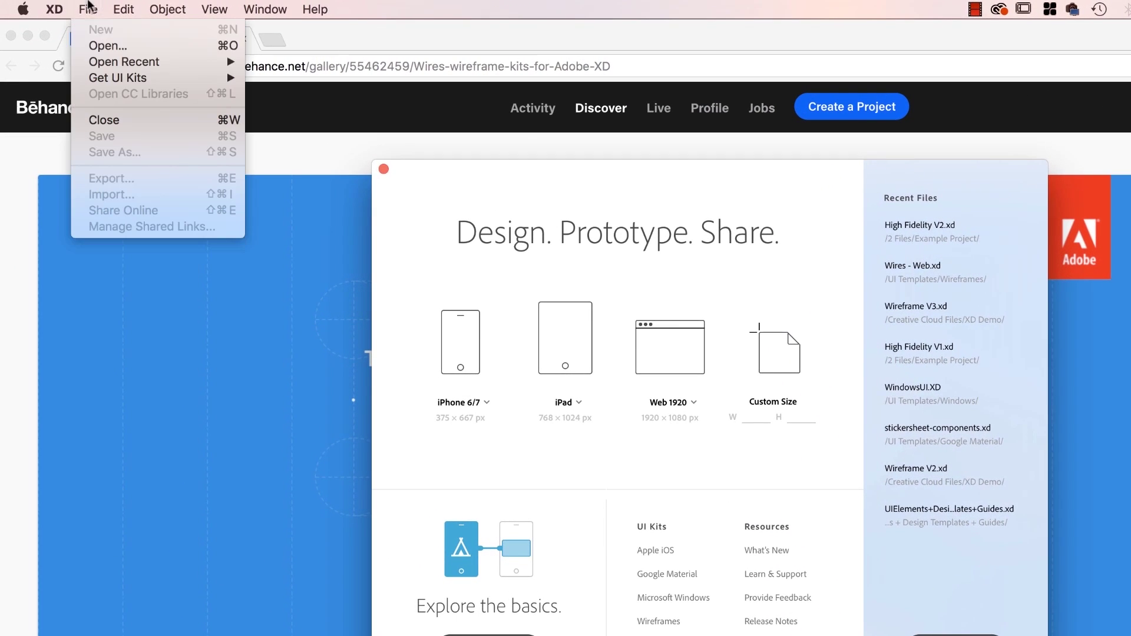
click(117, 47)
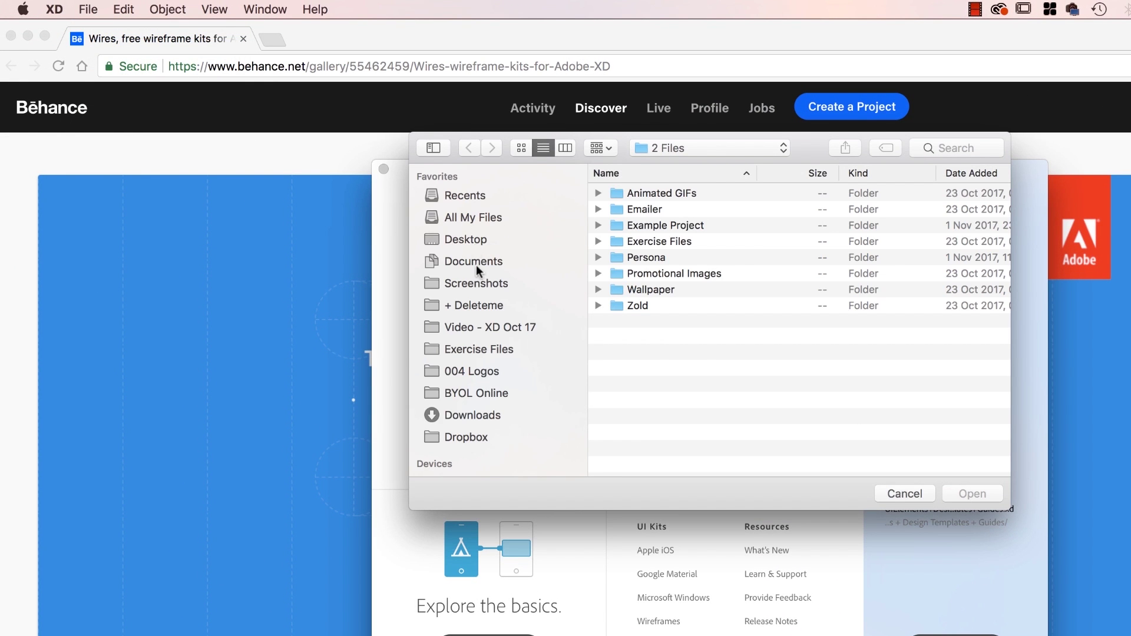
click(471, 350)
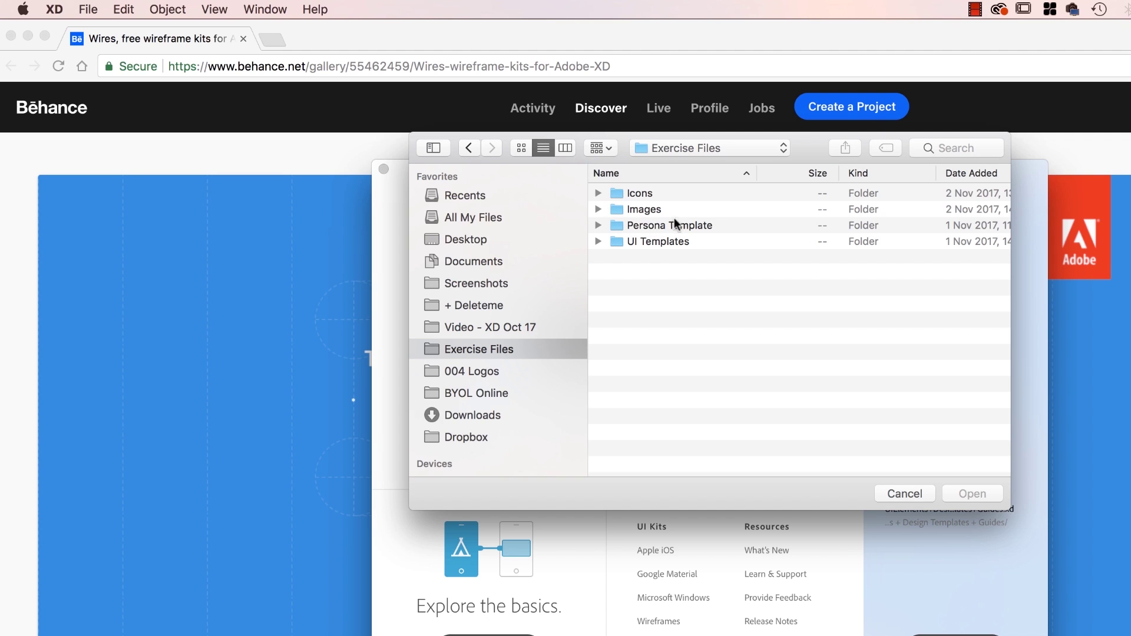
double_click(658, 241)
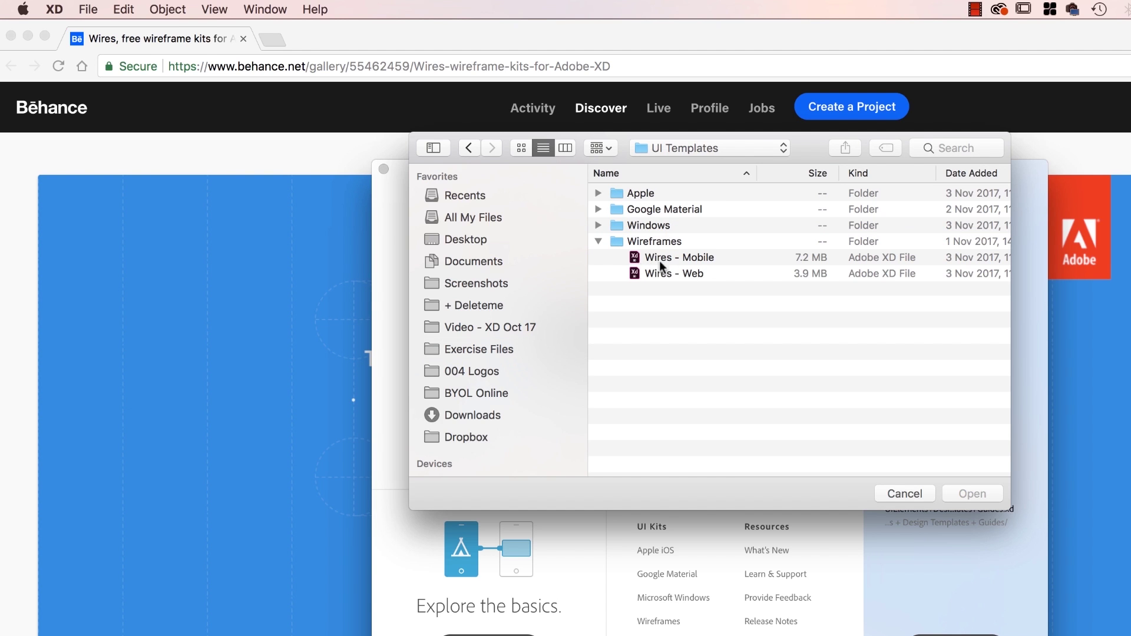
click(636, 243)
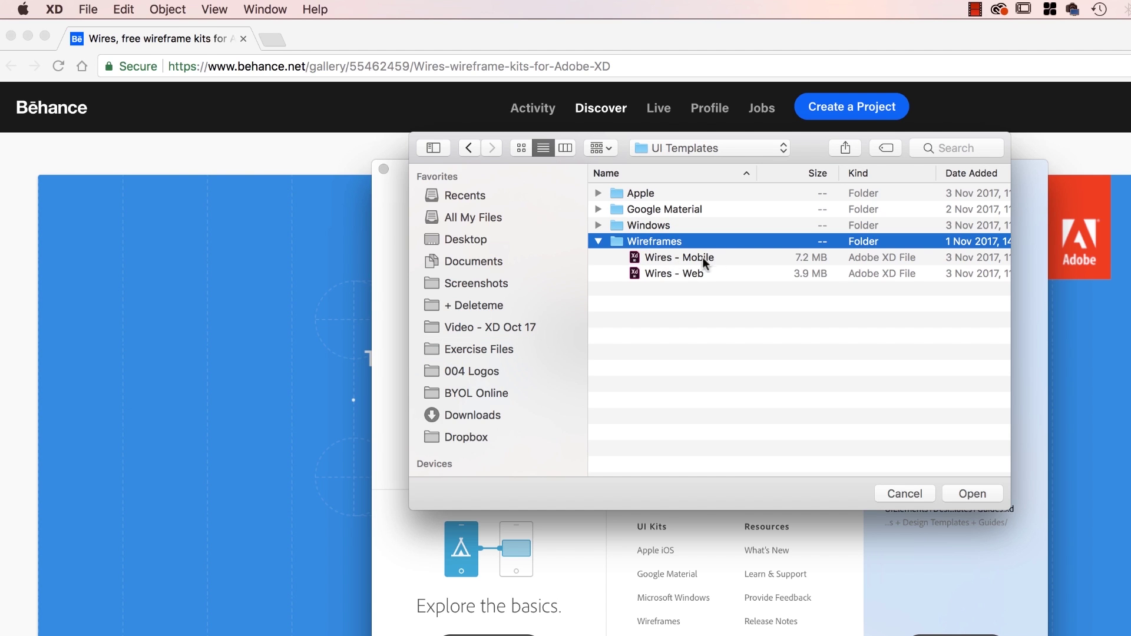
click(692, 274)
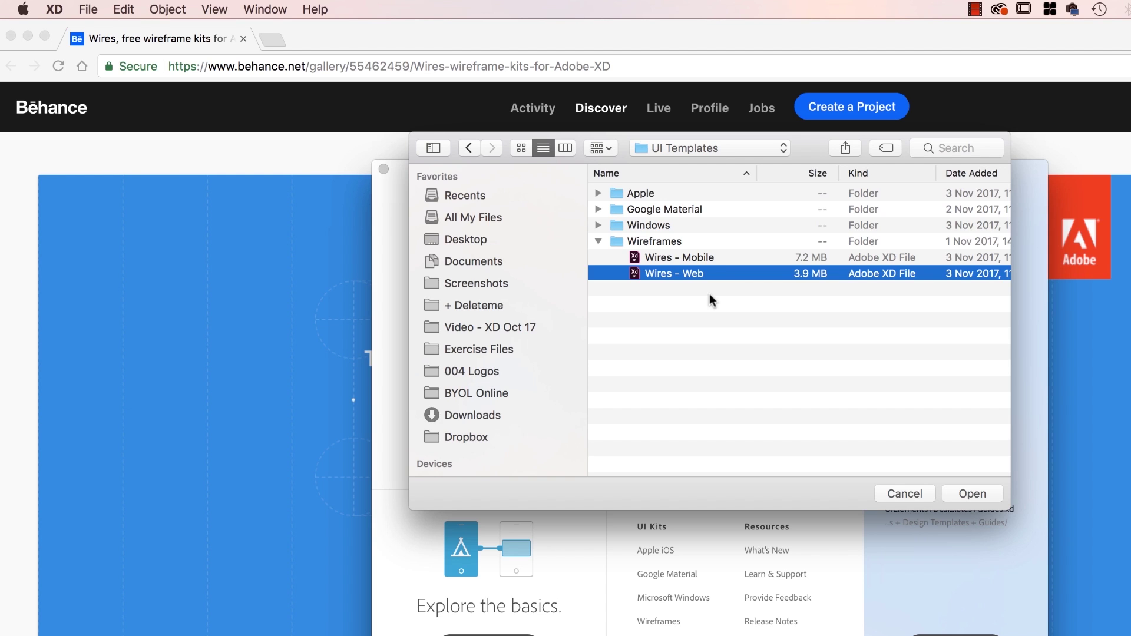
click(949, 495)
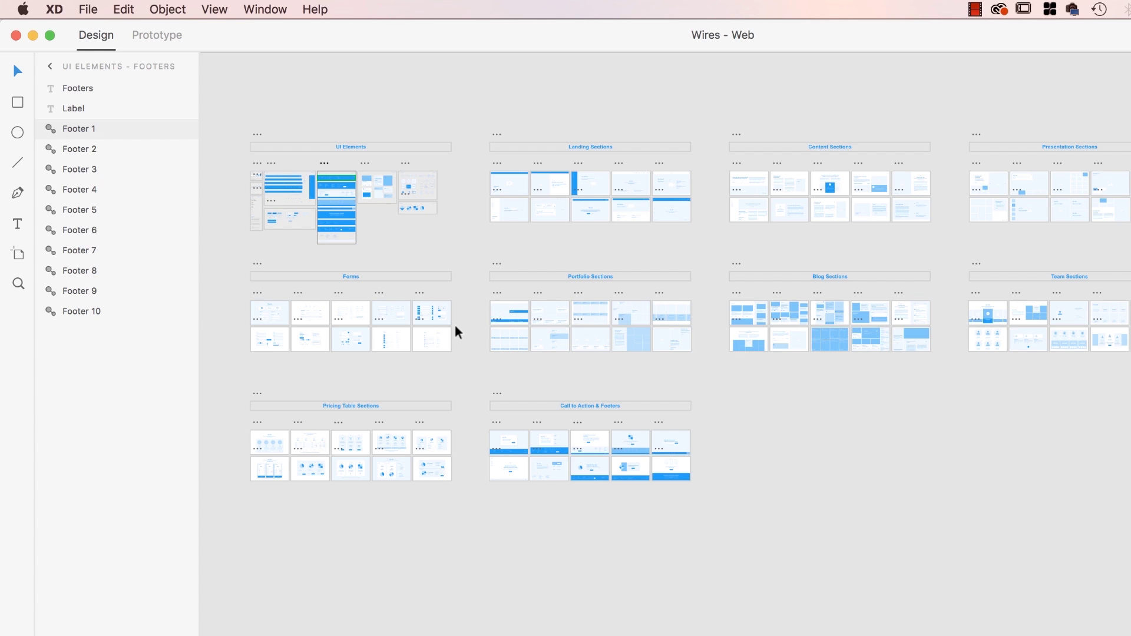
Survey the overall arrangement of section groups in the Wires - Web kit.
key(super+equal)
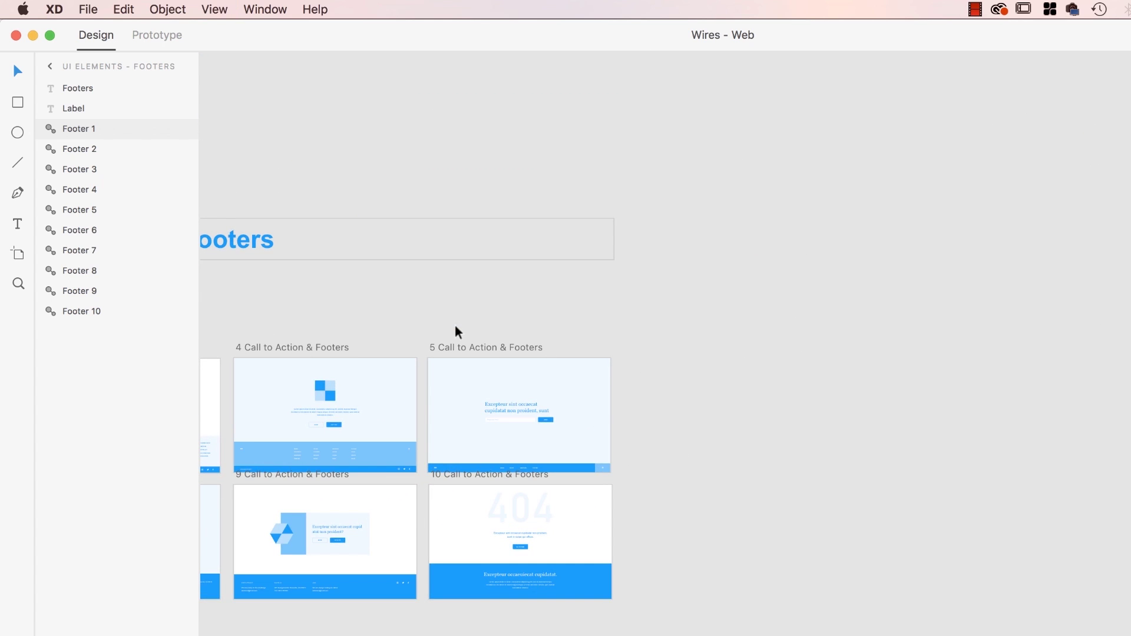
key(super+minus)
key(super+minus)
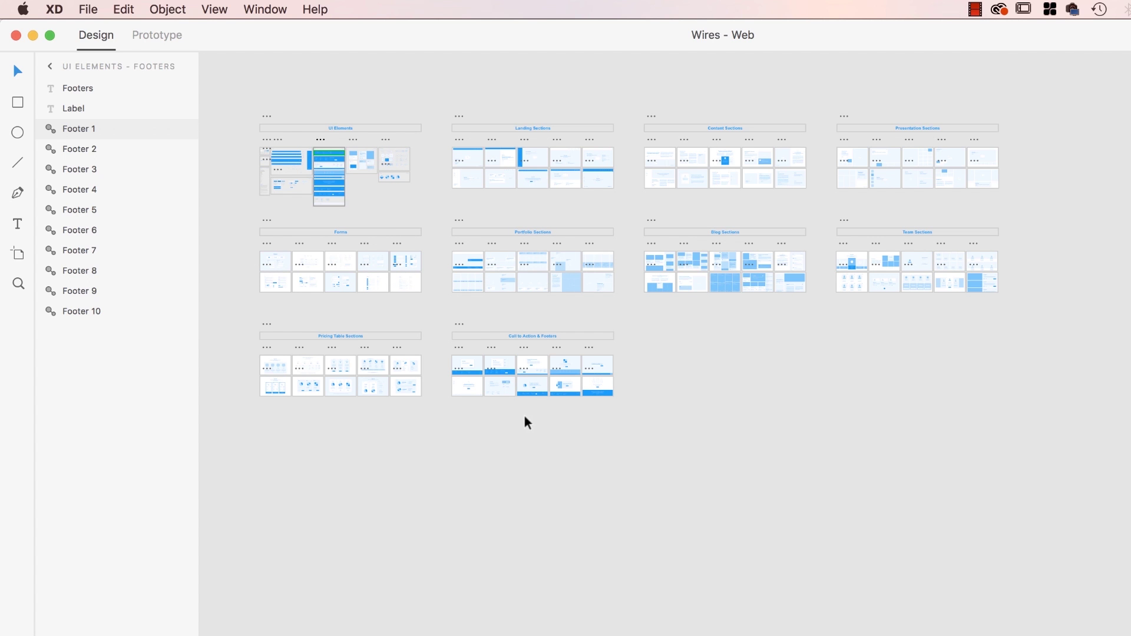
drag(423, 197, 414, 192)
drag(582, 267, 554, 207)
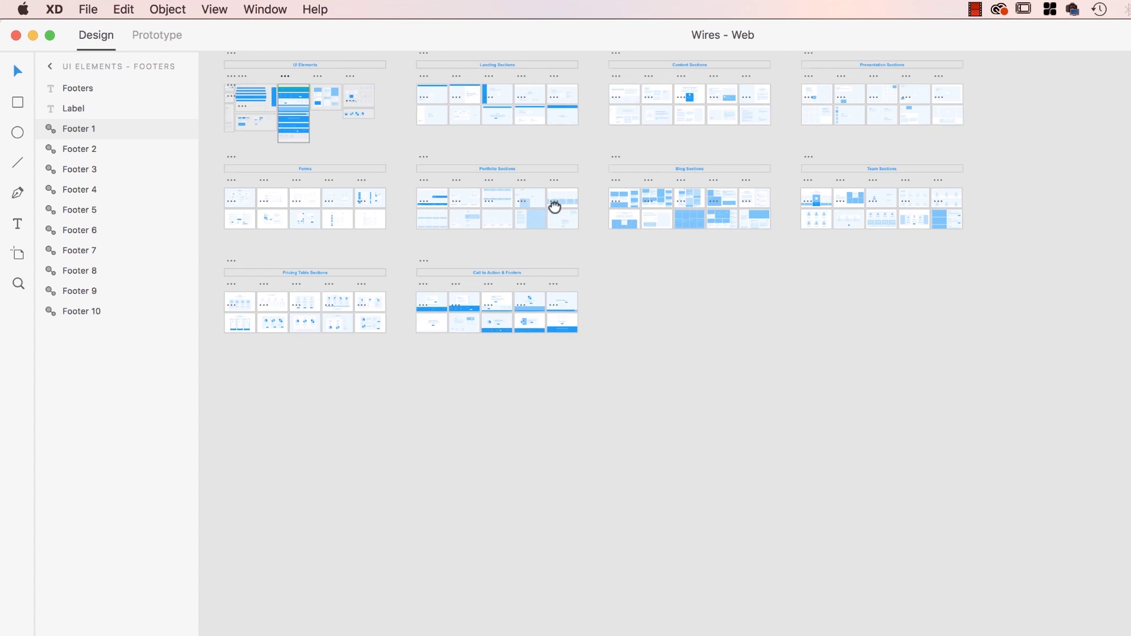
drag(460, 212, 510, 354)
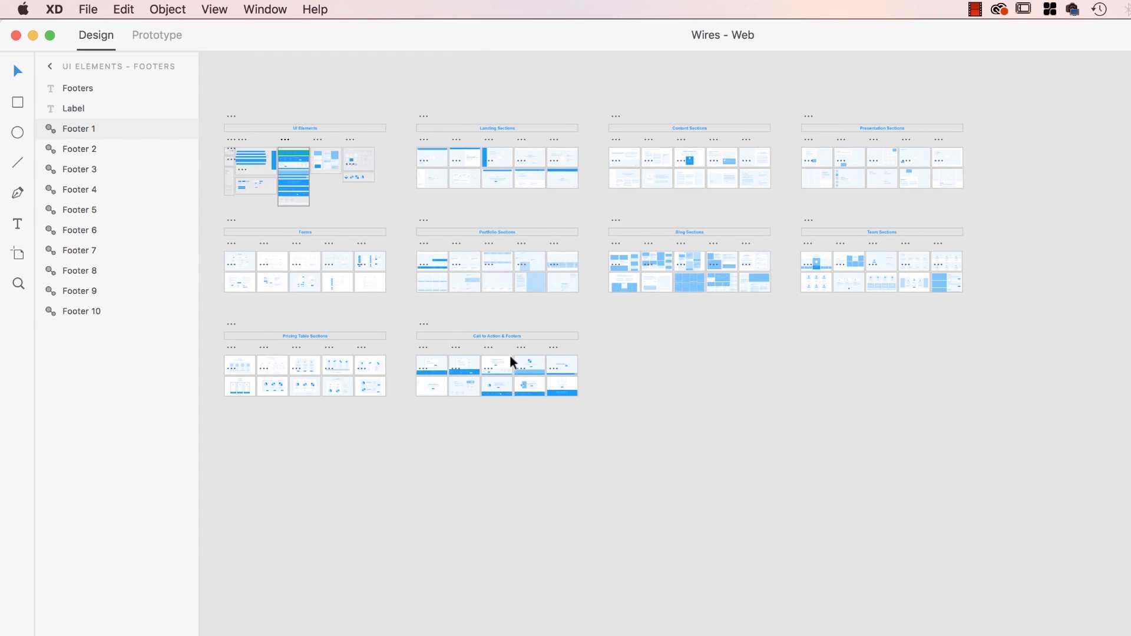
Look through the kit's artboards at closer range, from Call to Action & Footers past Forms to the UI Elements section.
key(super+equal)
drag(485, 210, 770, 402)
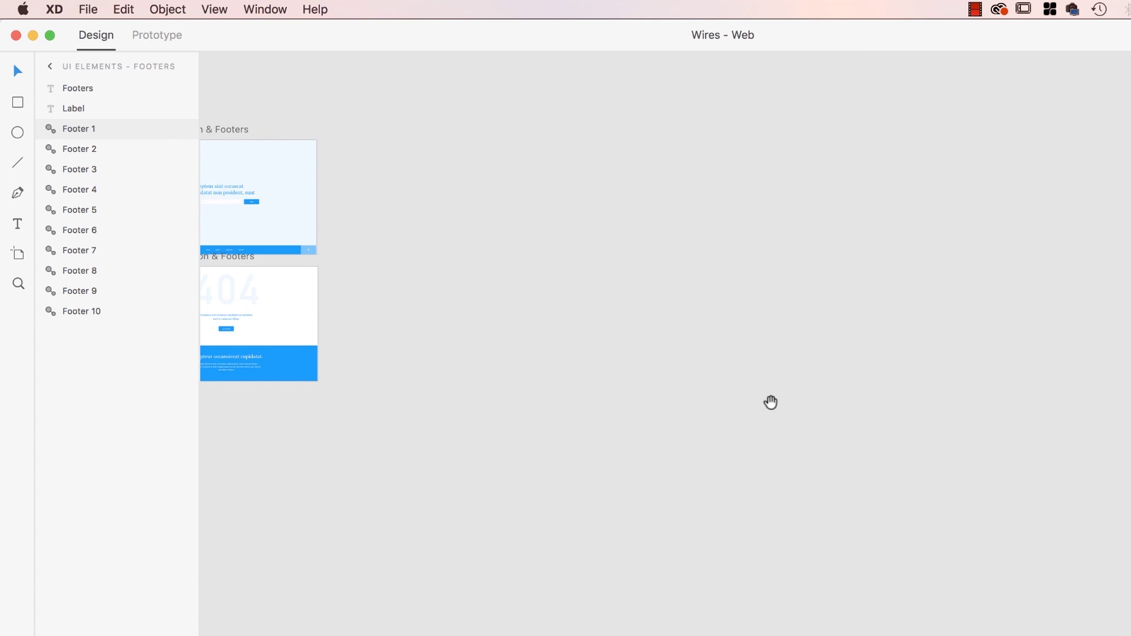
drag(350, 280, 780, 467)
mouse_move(486, 306)
mouse_down()
mouse_move(750, 381)
mouse_move(812, 420)
mouse_up()
drag(443, 323, 801, 440)
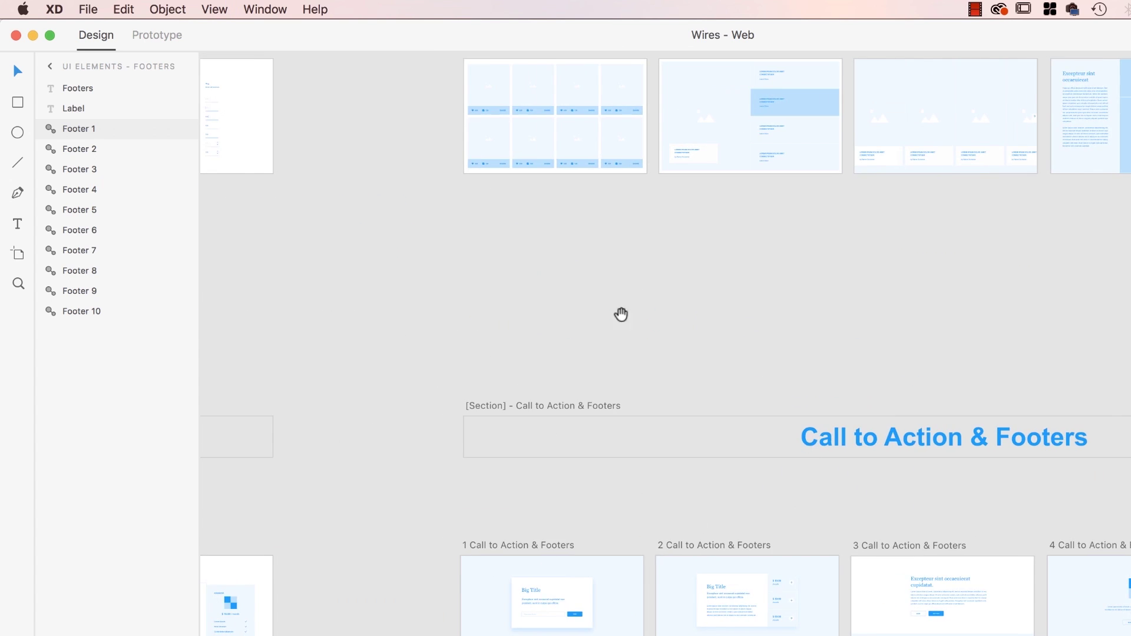
drag(592, 270, 864, 485)
drag(666, 387, 1017, 530)
drag(788, 309, 1083, 464)
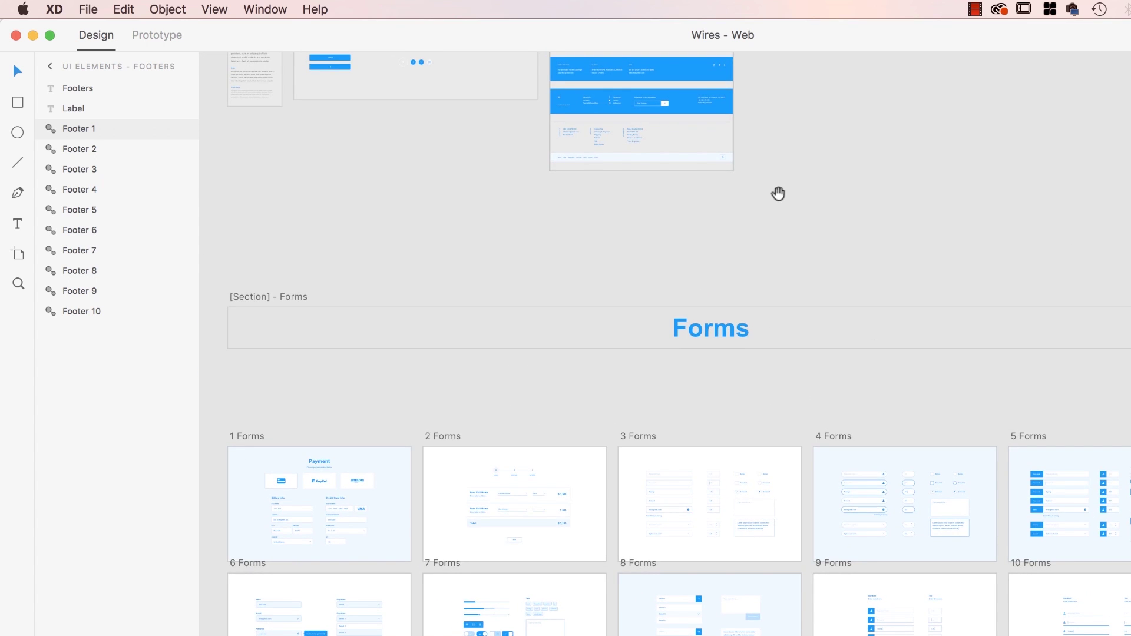
drag(775, 210, 802, 524)
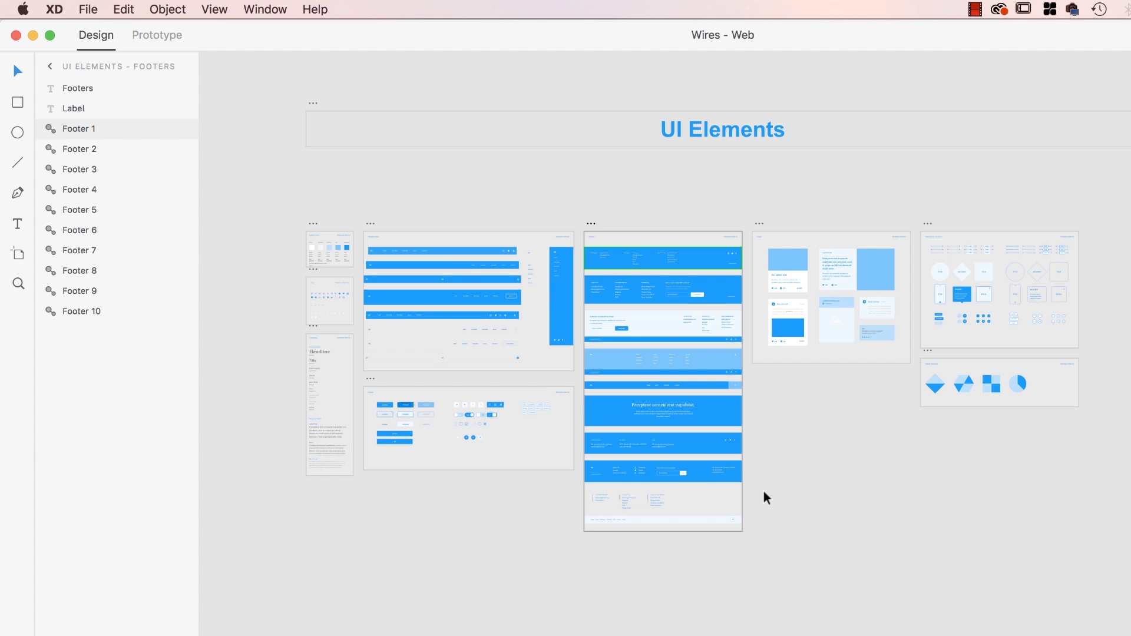
Examine the designs on the UI Elements - Footers artboard at several magnifications, including their link, contact and newsletter areas.
key(super+1)
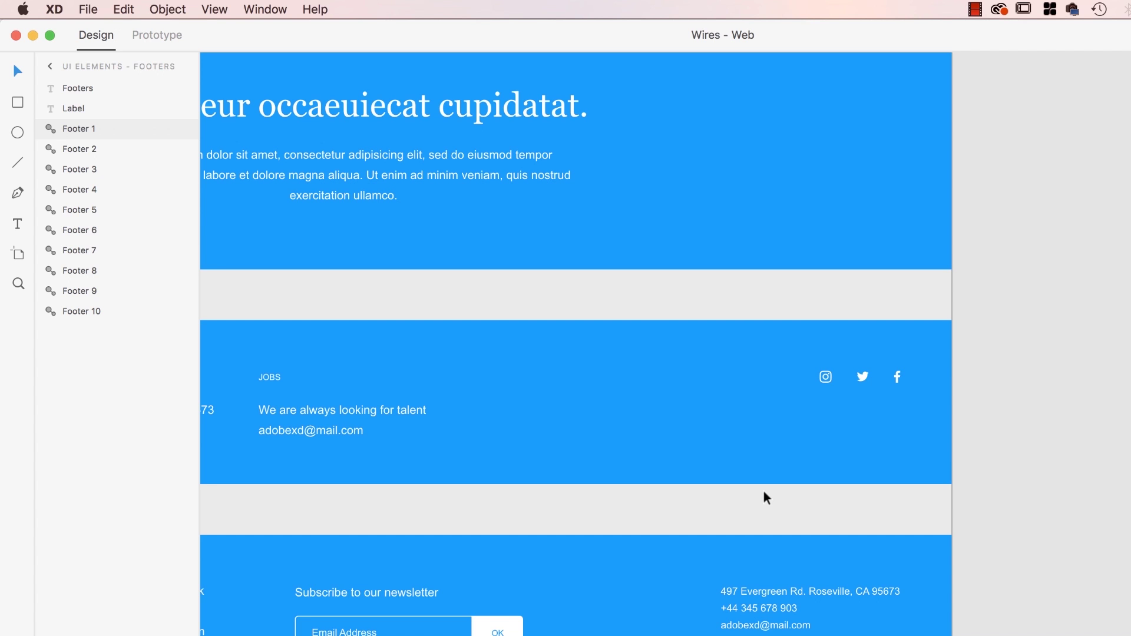
key(super+minus)
key(super+minus)
key(super+minus)
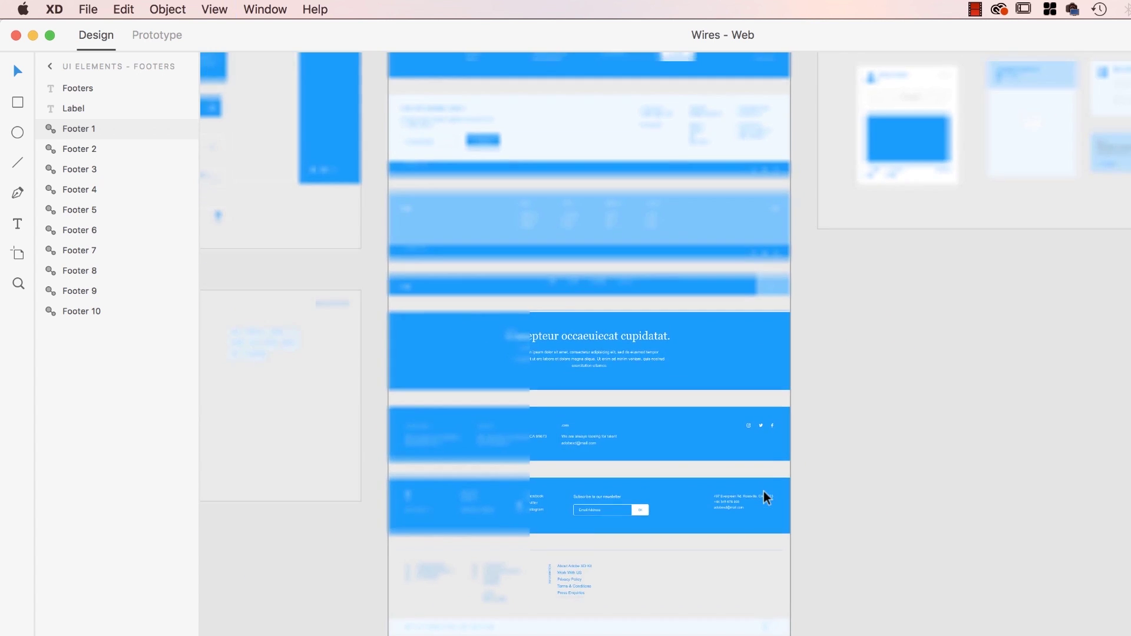
key(super+equal)
key(super+equal)
key(super+equal)
key(super+equal)
key(super+equal)
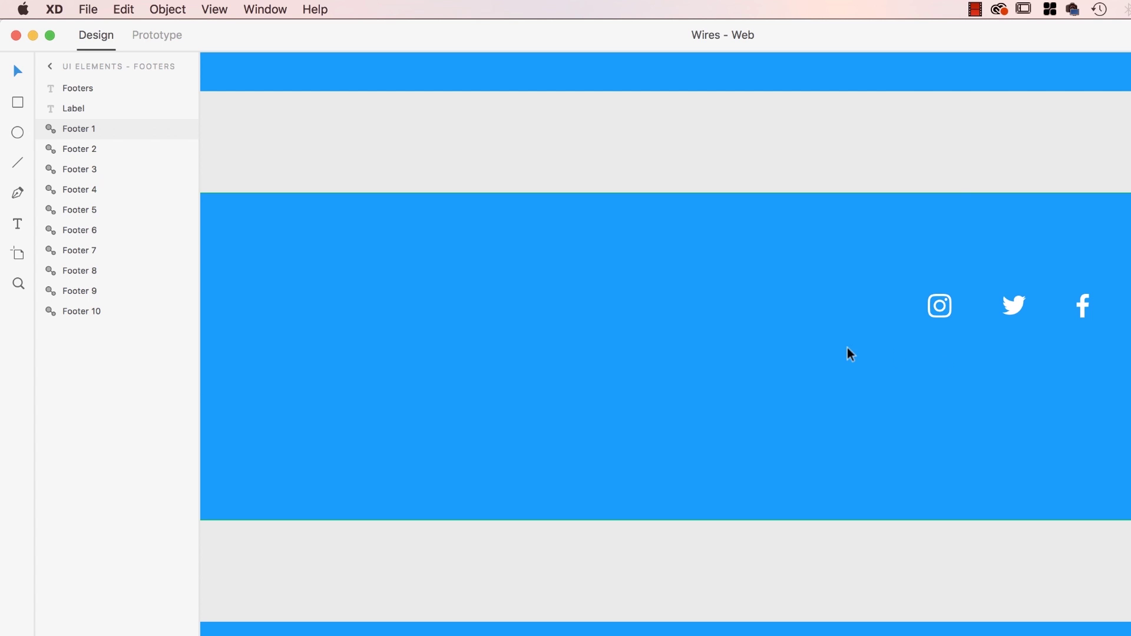
key(super+minus)
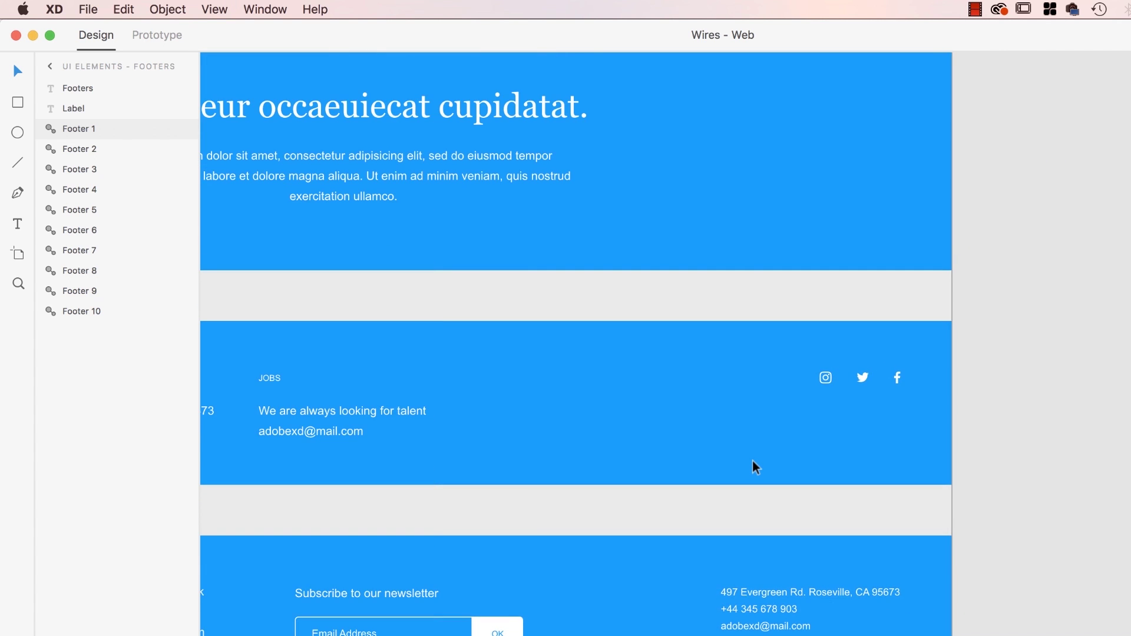
scroll(752, 461, left, 1)
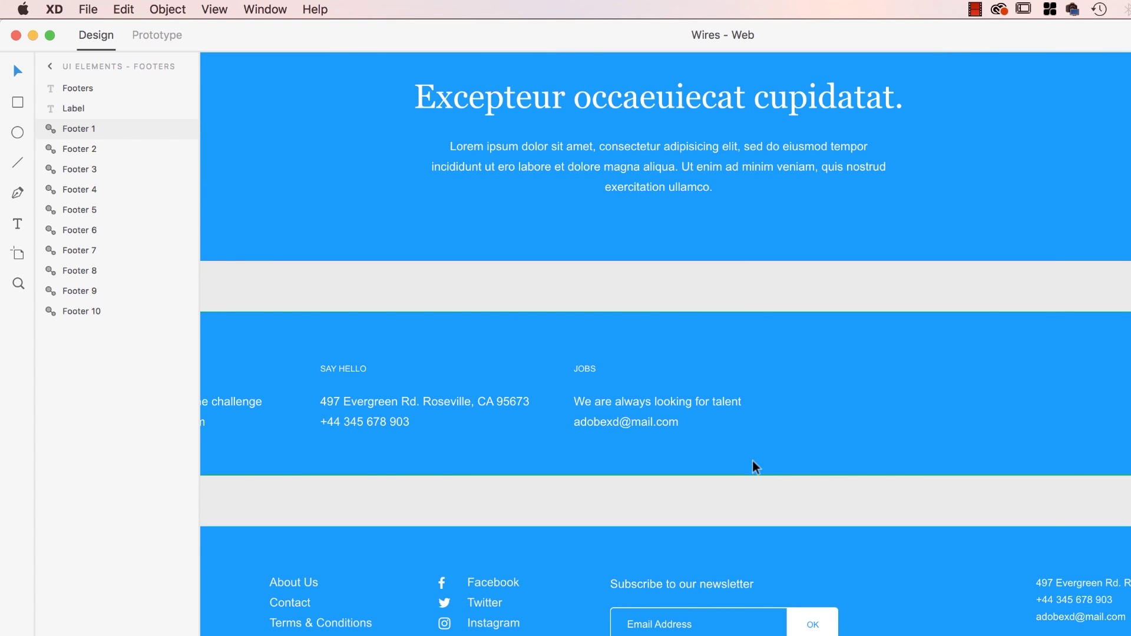
scroll(752, 460, left, 5)
scroll(752, 461, down, 1)
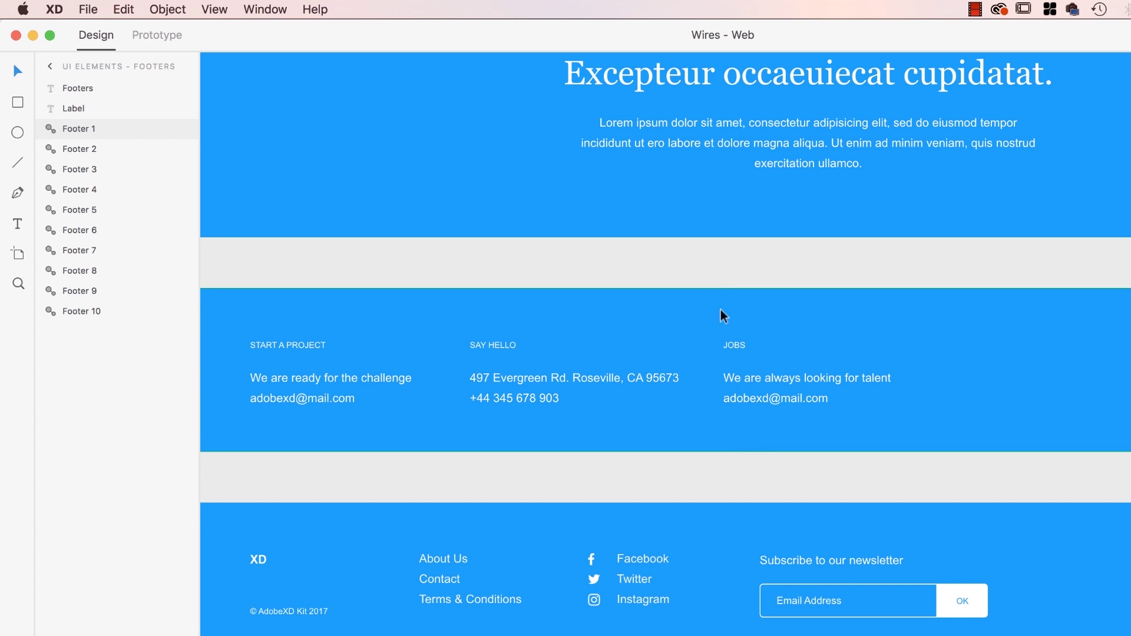
scroll(729, 273, up, 15)
scroll(729, 273, down, 5)
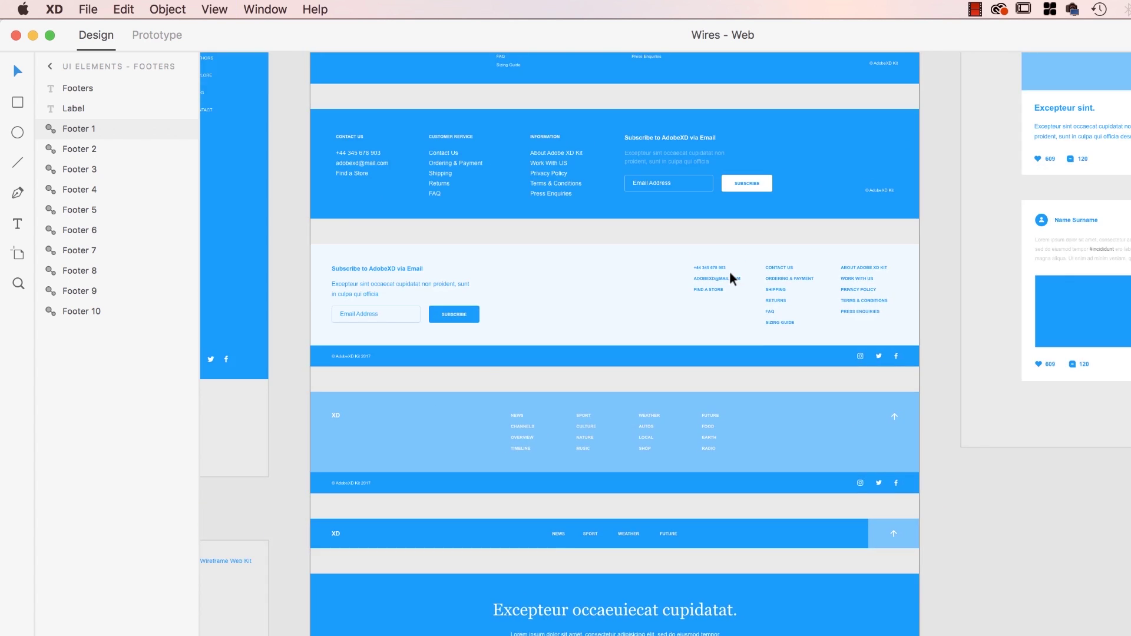
Select the first post thumbnail card on the UI Elements - Cards artboard and inspect it up close.
scroll(730, 271, right, 8)
click(634, 321)
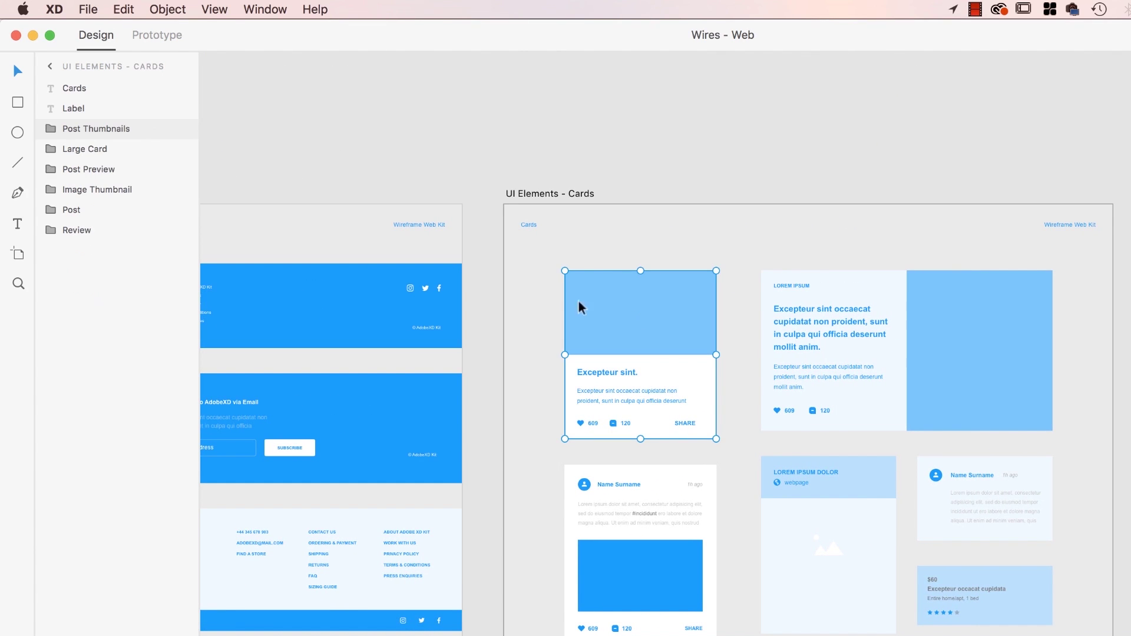
key(super+3)
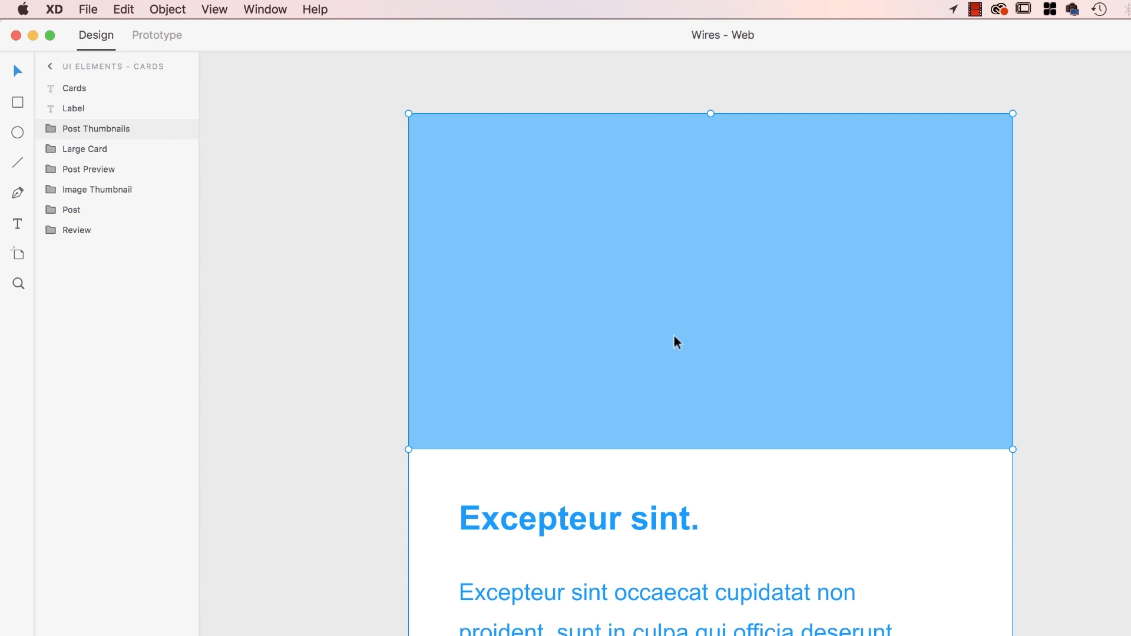
key(super+1)
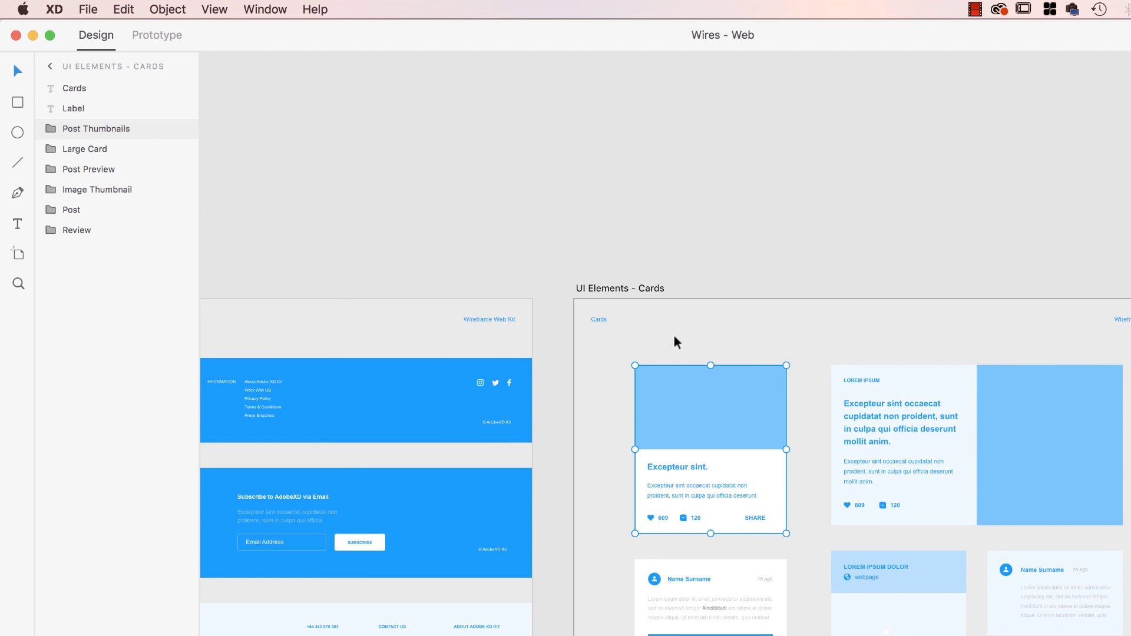
Select the whole UI Elements - Footers artboard to view its extent among the neighbouring artboards, and deselect it.
scroll(680, 351, left, 7)
scroll(680, 351, down, 1)
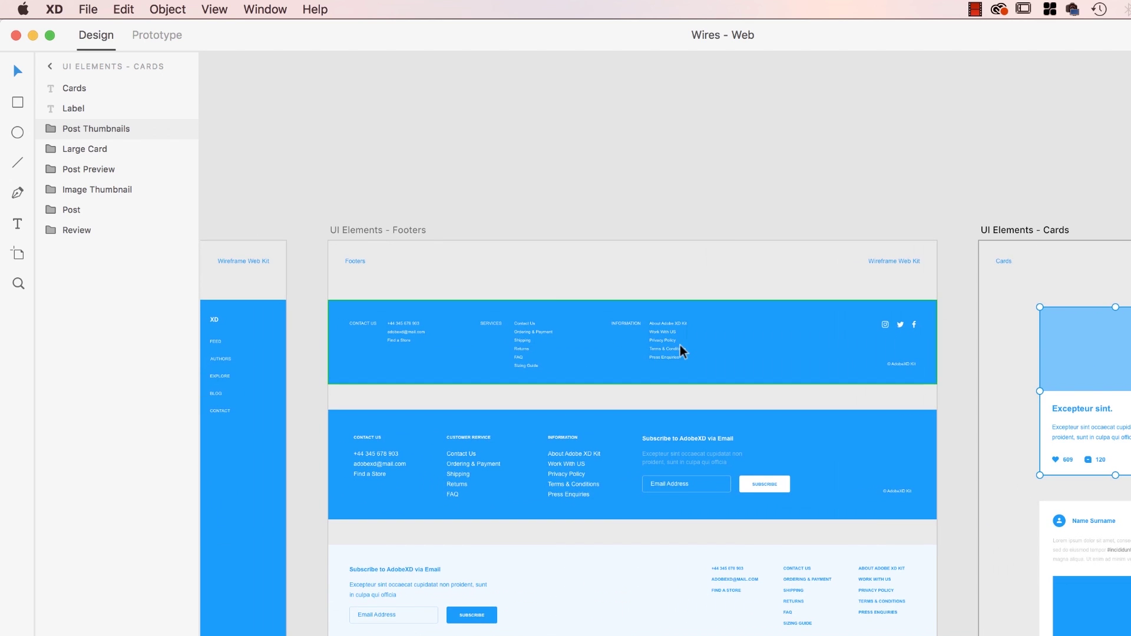
click(374, 228)
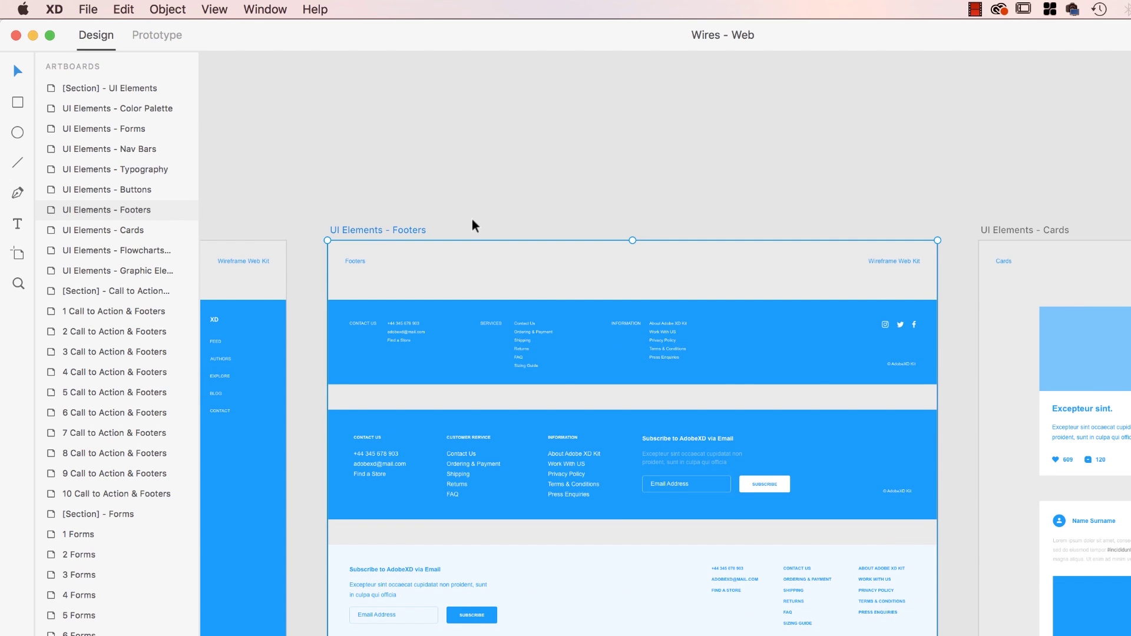
key(super+minus)
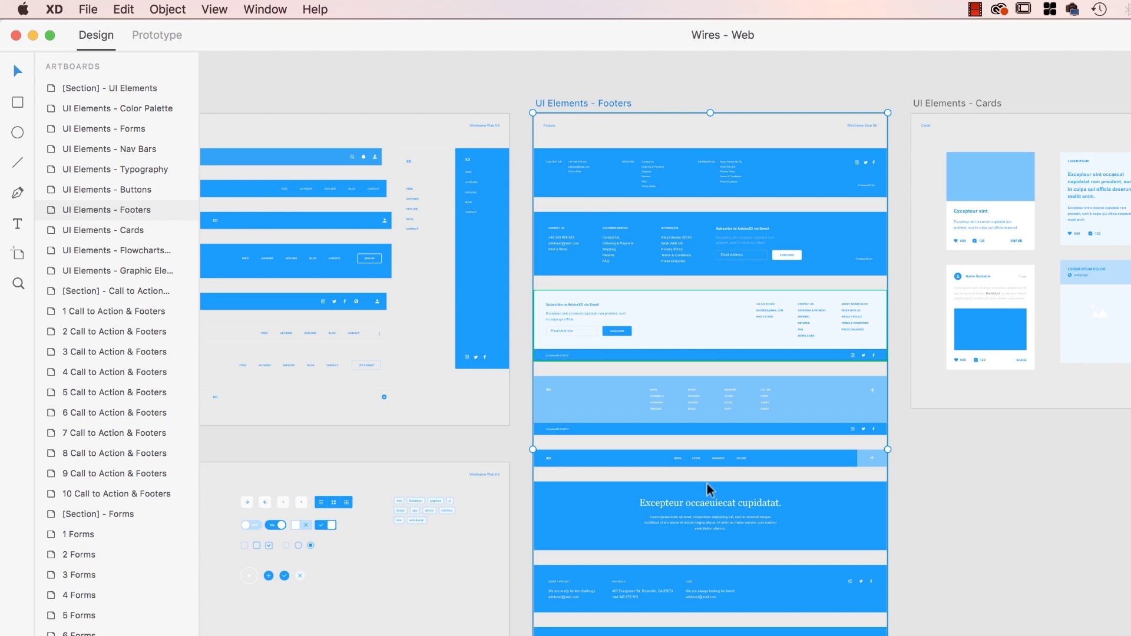
click(1026, 516)
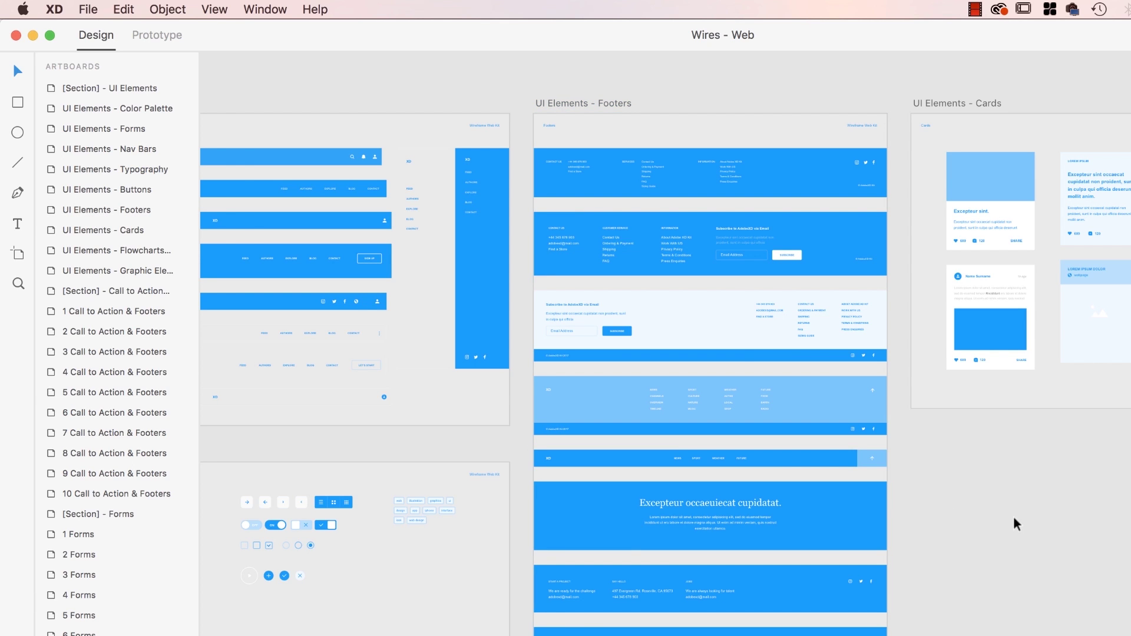
Create a new document from the Web 1920 (1920 x 1080) preset.
click(94, 8)
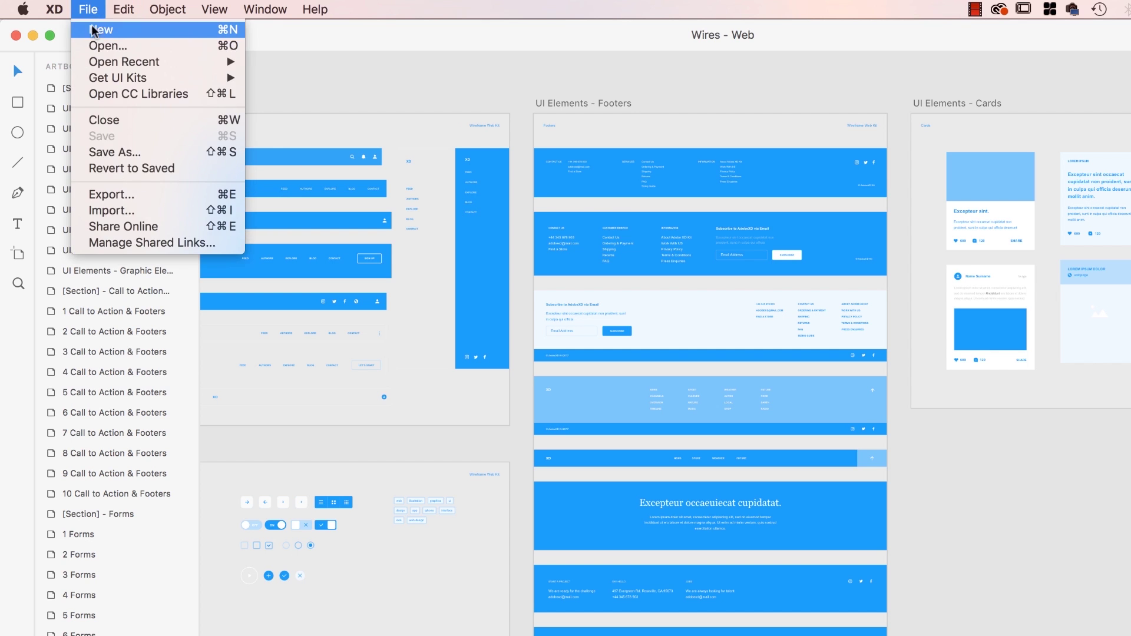
click(93, 30)
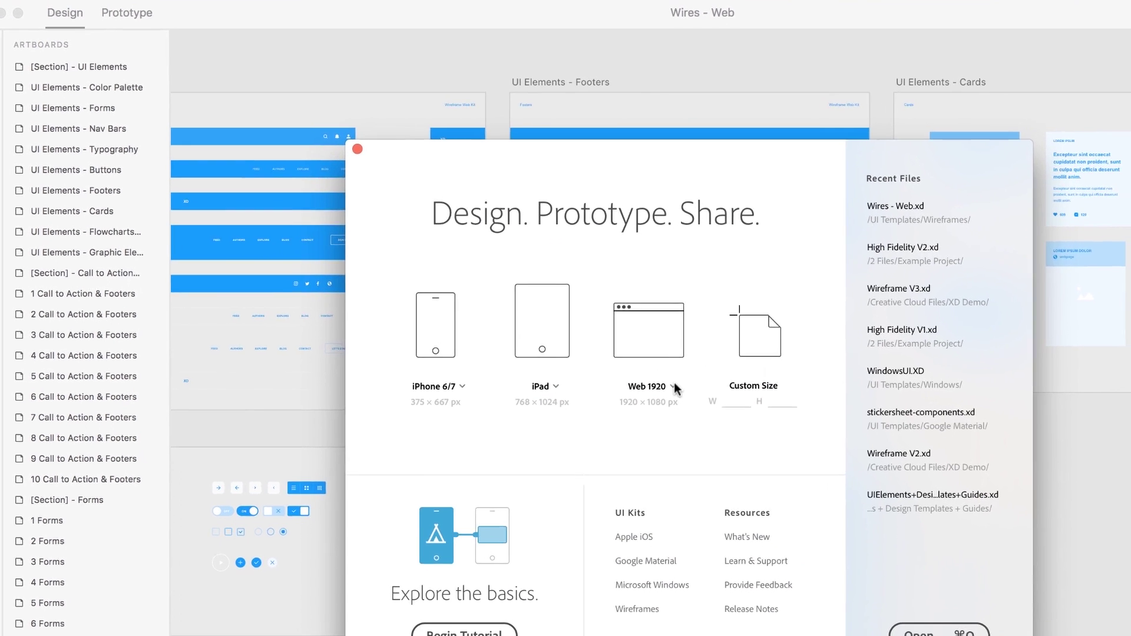
click(690, 403)
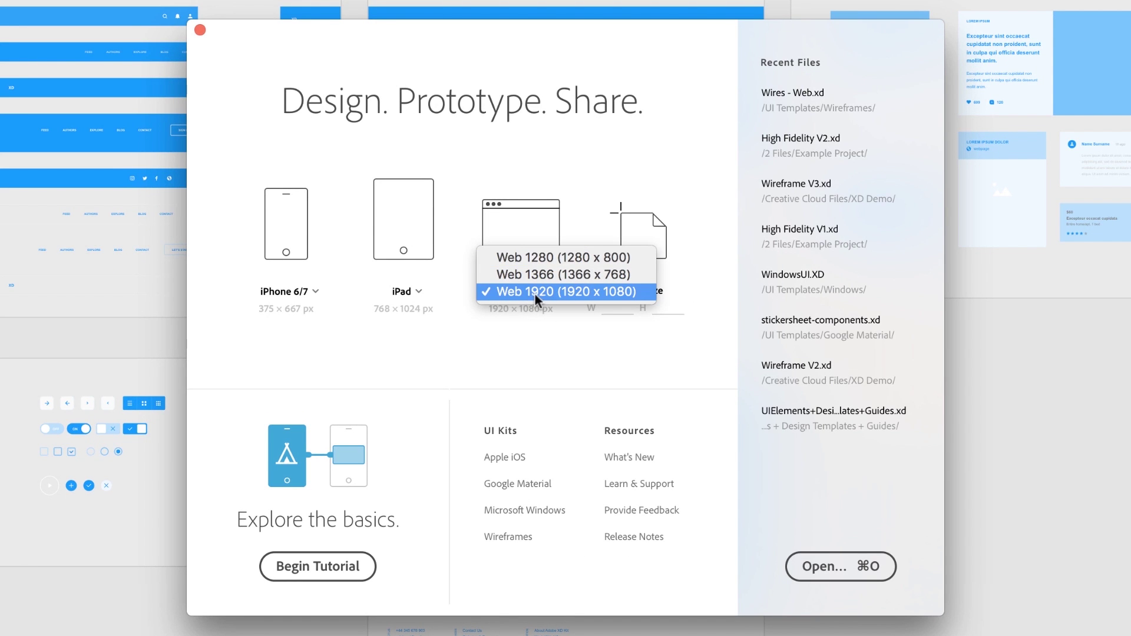
click(611, 292)
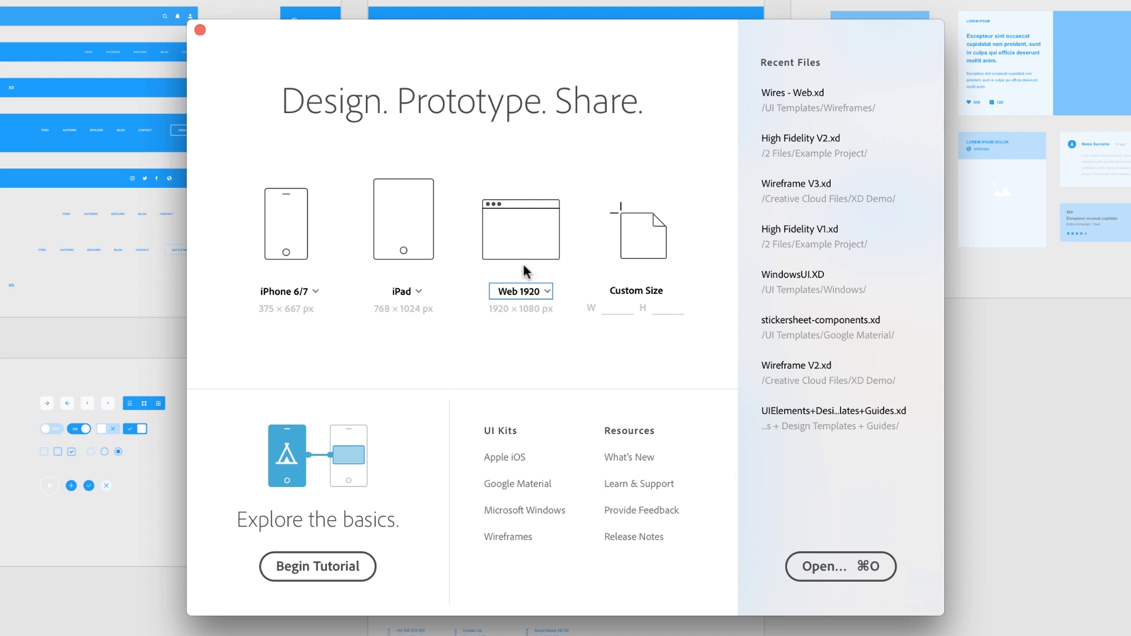
click(528, 248)
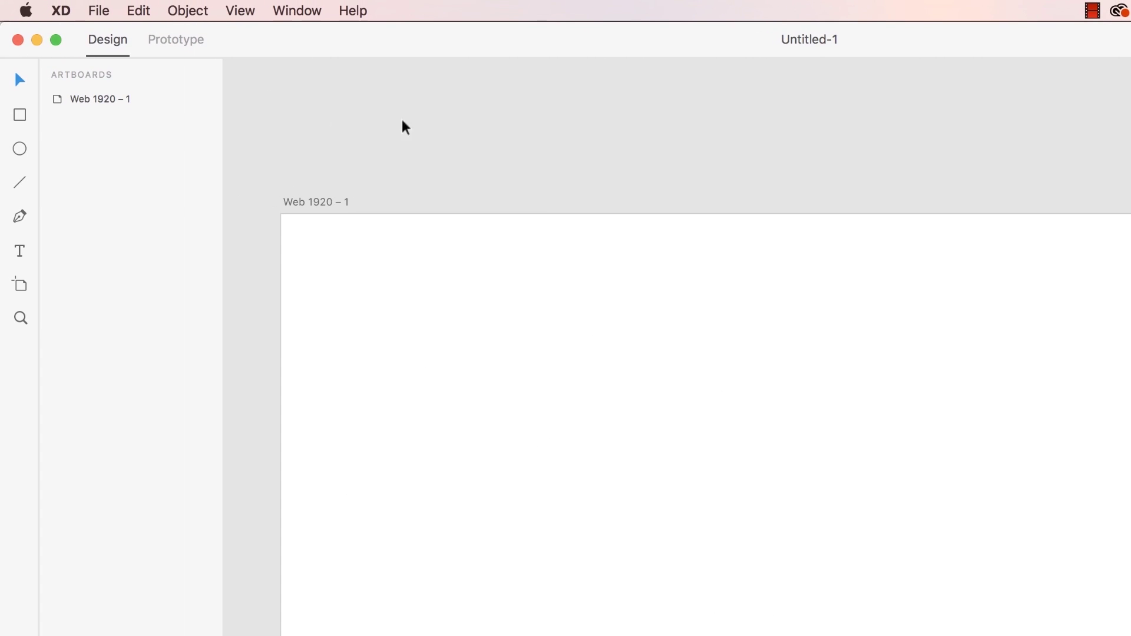
Save the document as "instructorHQ prototype V1" in a new Desktop folder named instructorHQ.
click(97, 9)
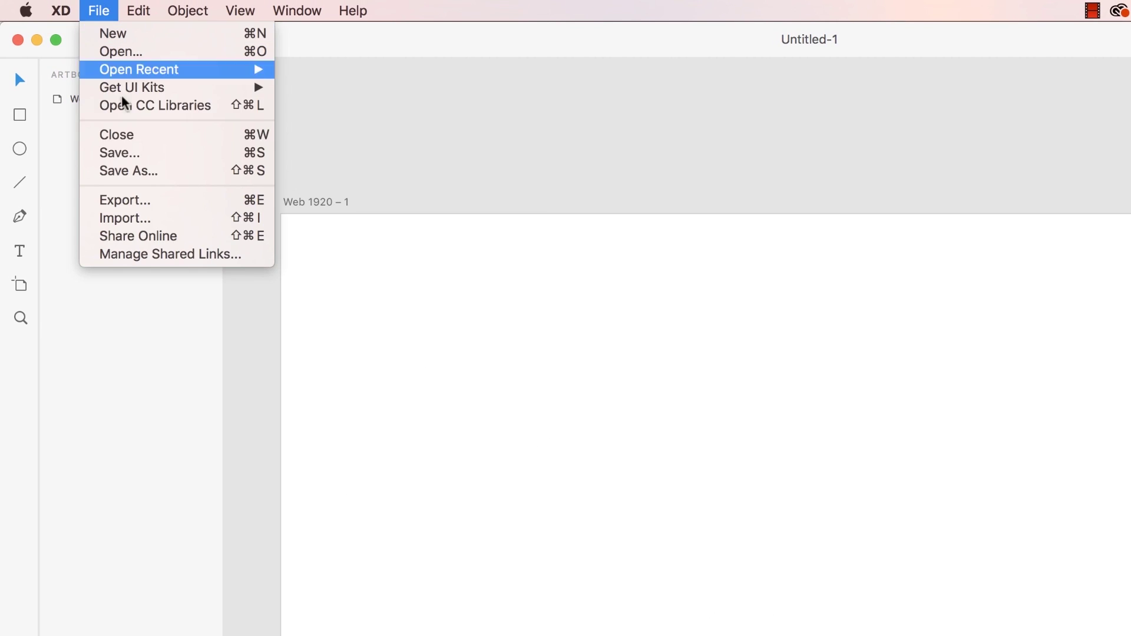
click(135, 154)
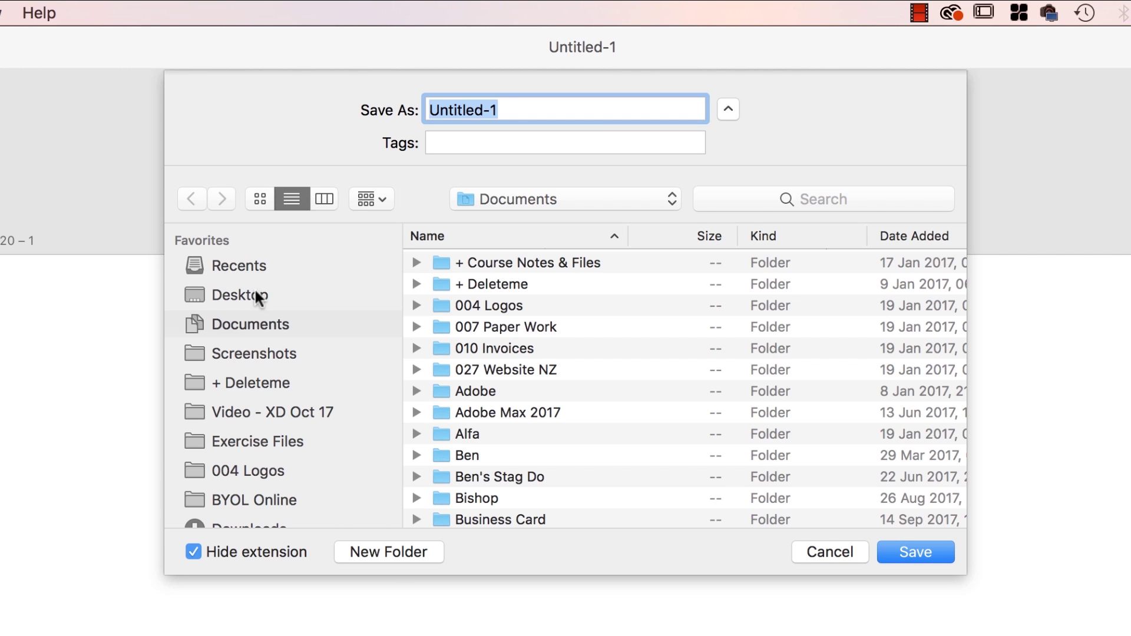
click(257, 297)
click(389, 553)
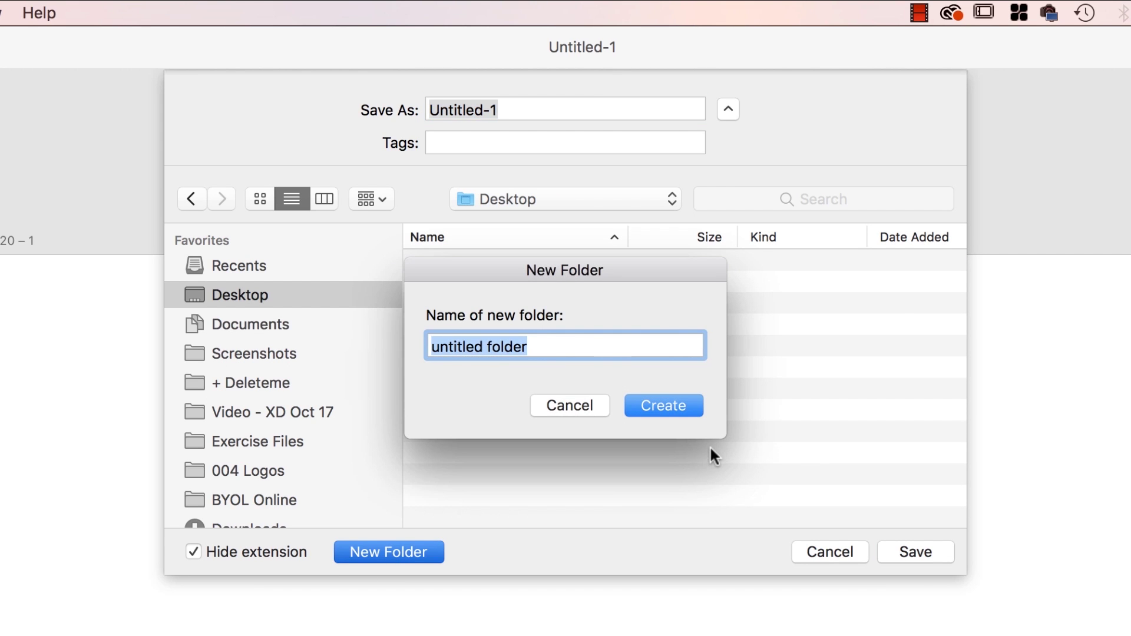
text(instructorHQ)
key(Return)
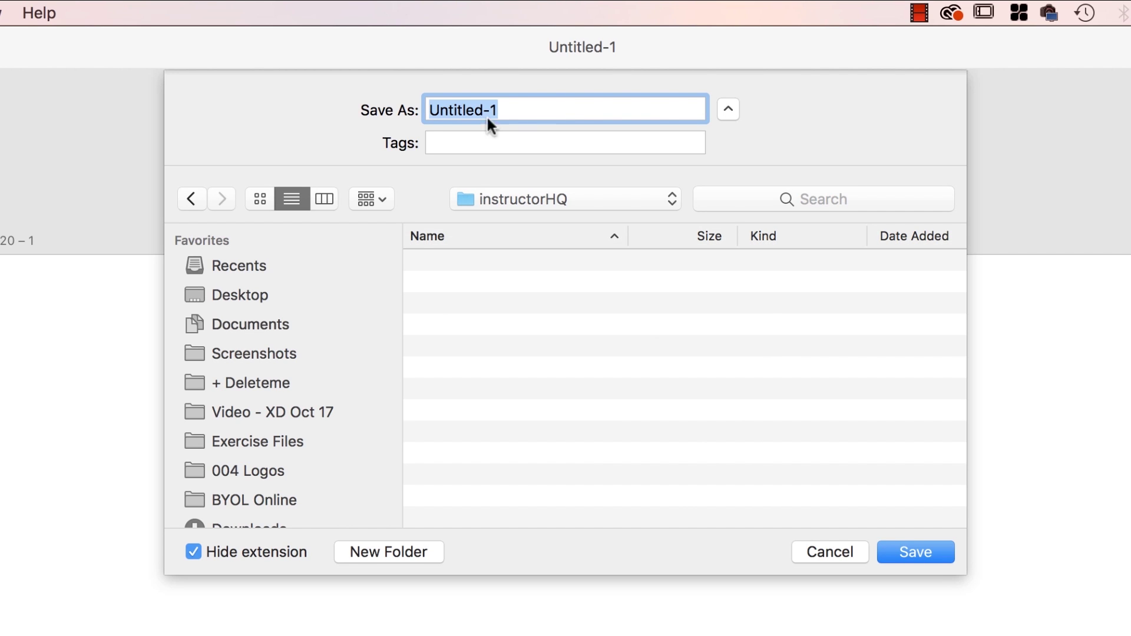
text(instructorHQ)
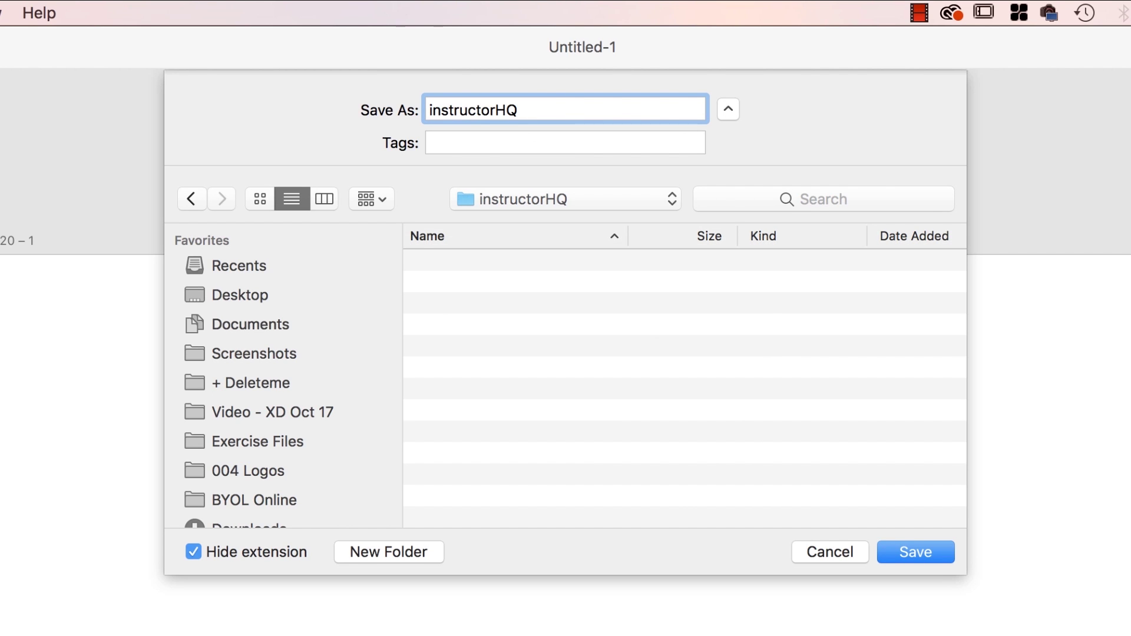
text(prototype V1)
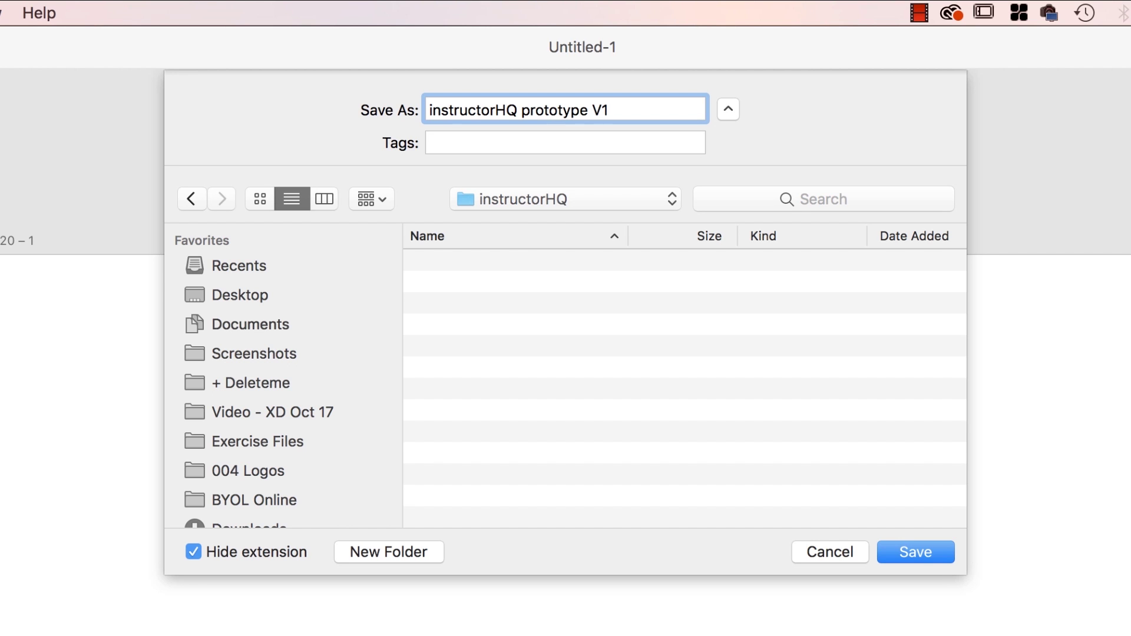
key(Return)
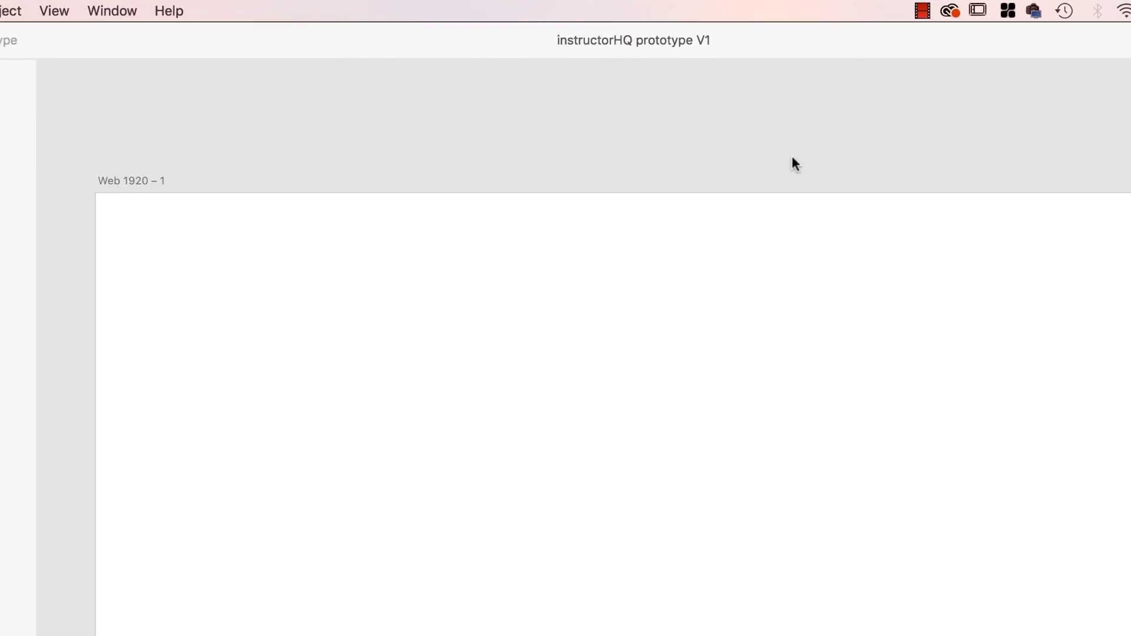
Rename the Web 1920 artboard as Homepage.
double_click(264, 152)
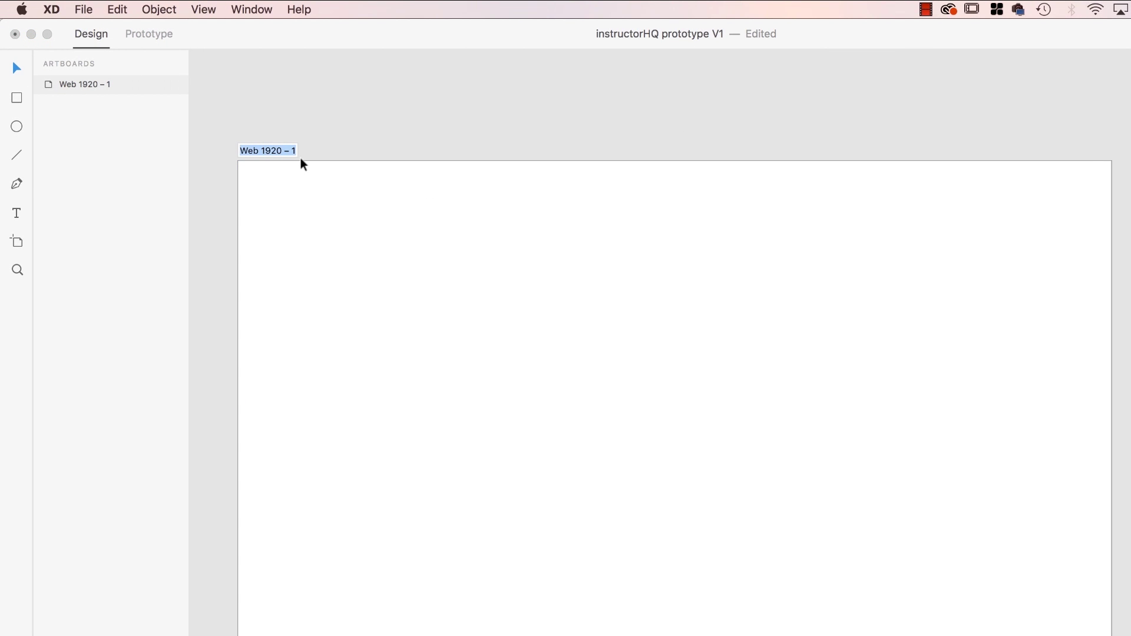
text(Homepage)
key(Return)
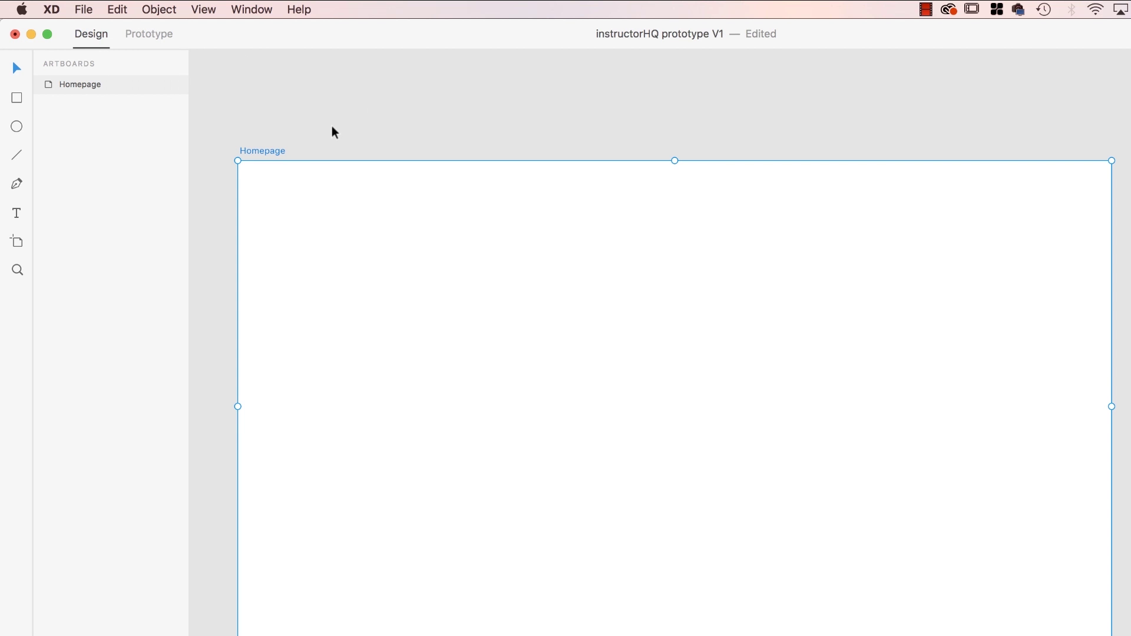
Extend the Homepage artboard downward to a height of about 4000 px, keeping its 1920 px width.
key(super+0)
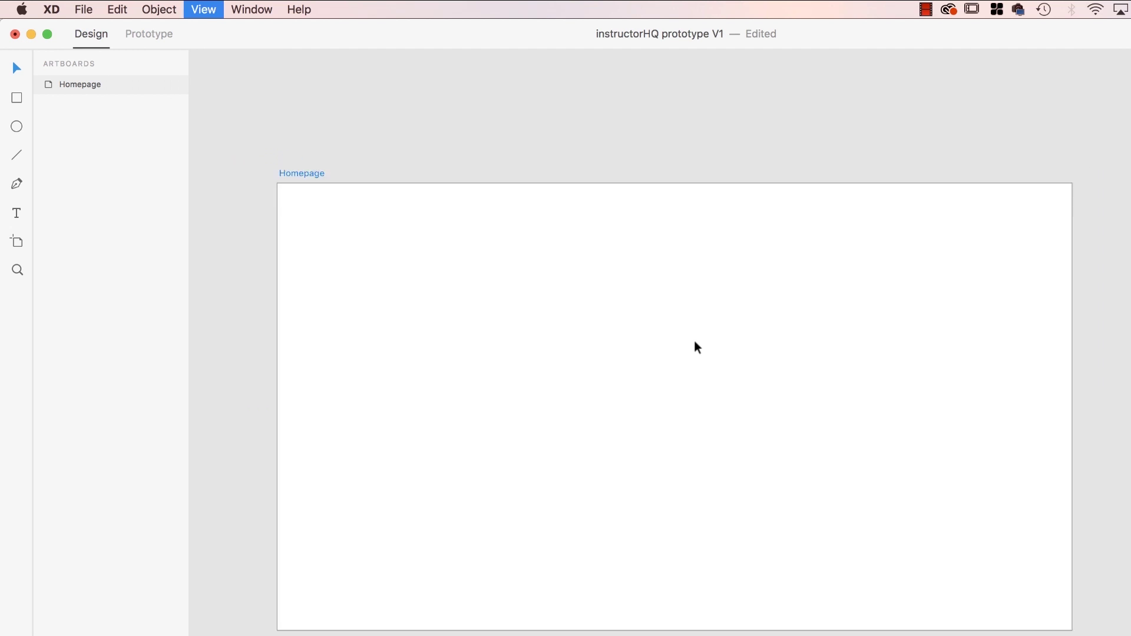
key(super+minus)
key(super+minus)
scroll(694, 486, down, 4)
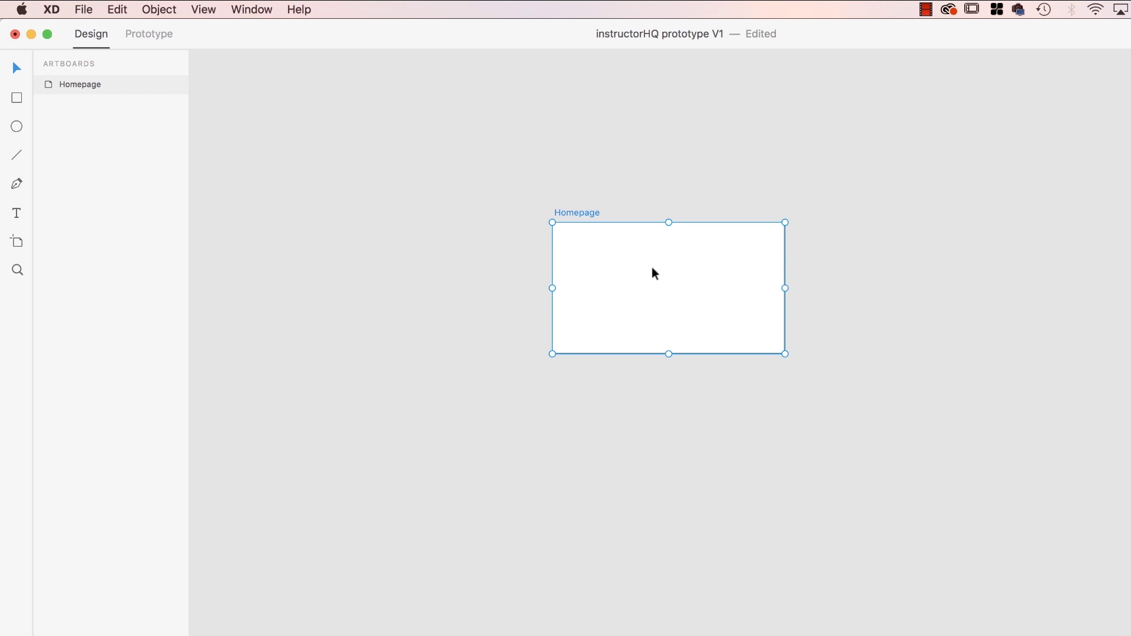
click(16, 243)
key(v)
drag(669, 354, 697, 598)
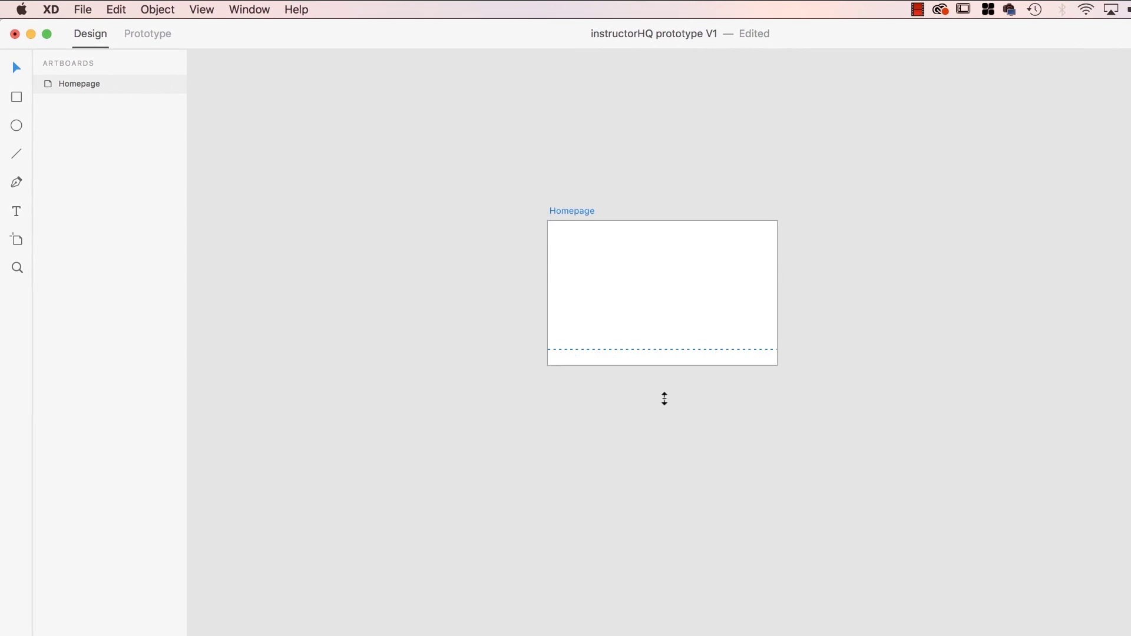
drag(634, 545, 604, 630)
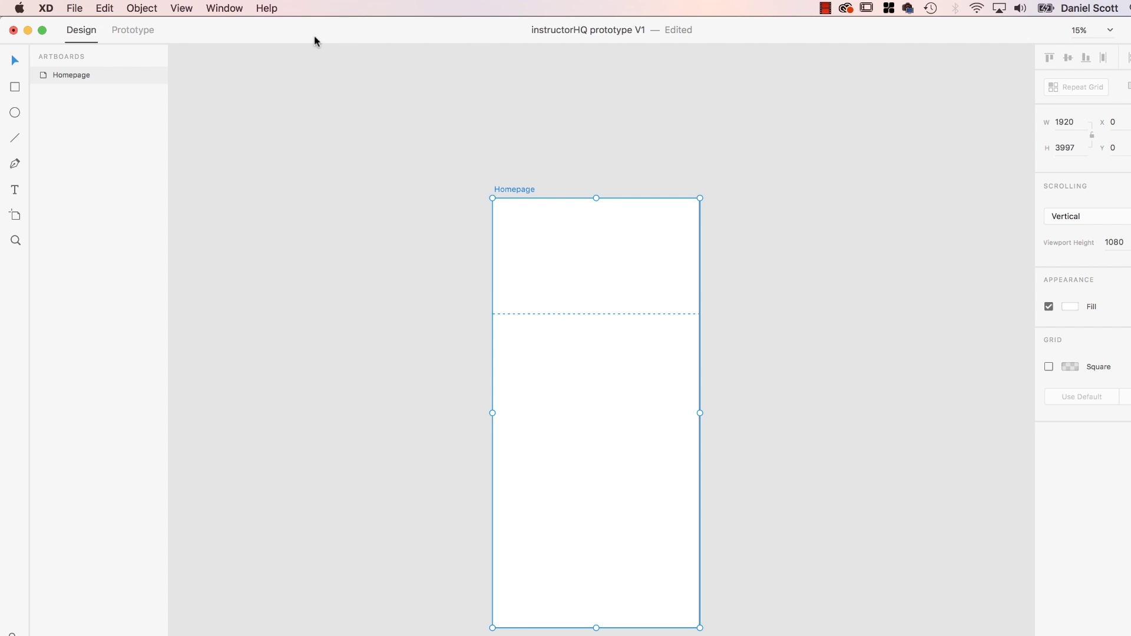
Switch back and forth between the instructorHQ prototype V1 and Wires - Web documents, ending in the Wires - Web kit.
click(225, 8)
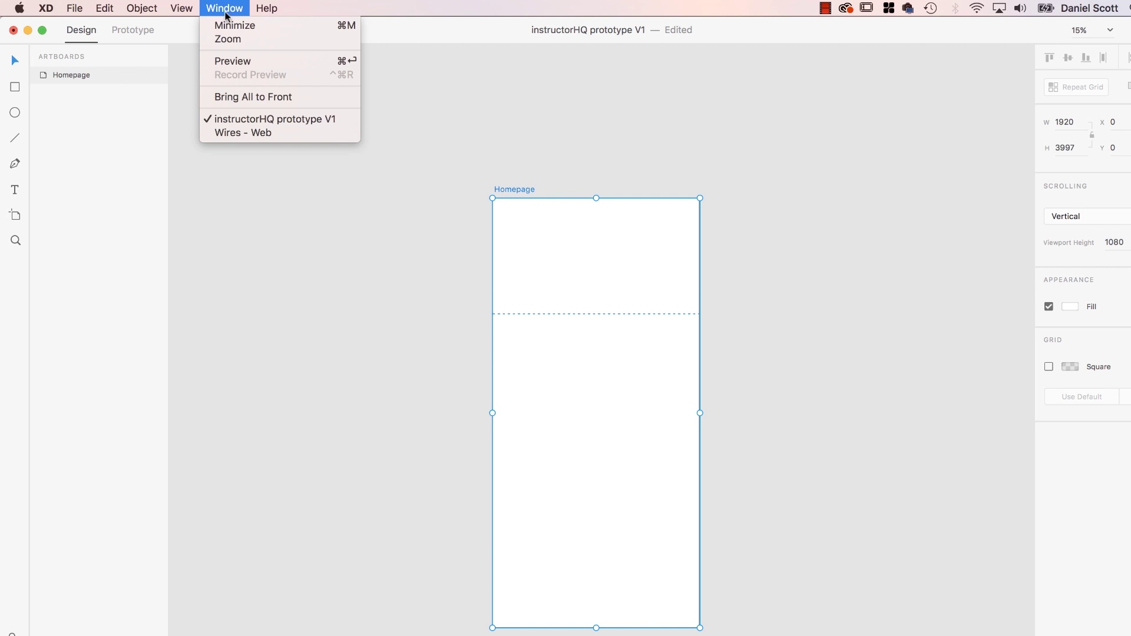
click(247, 132)
click(225, 8)
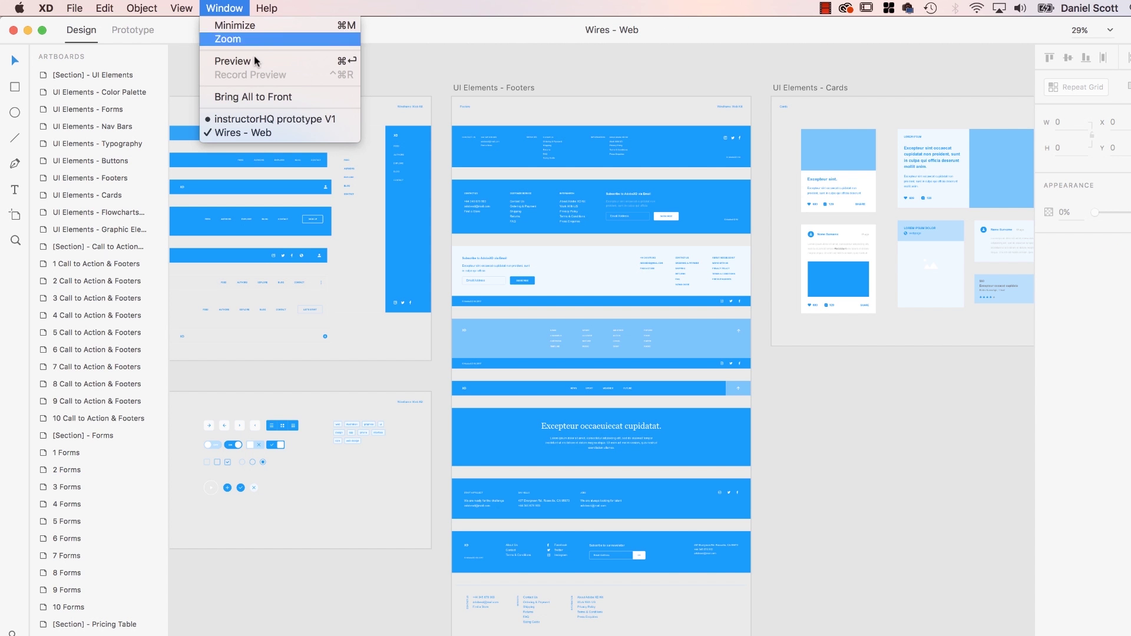
click(256, 123)
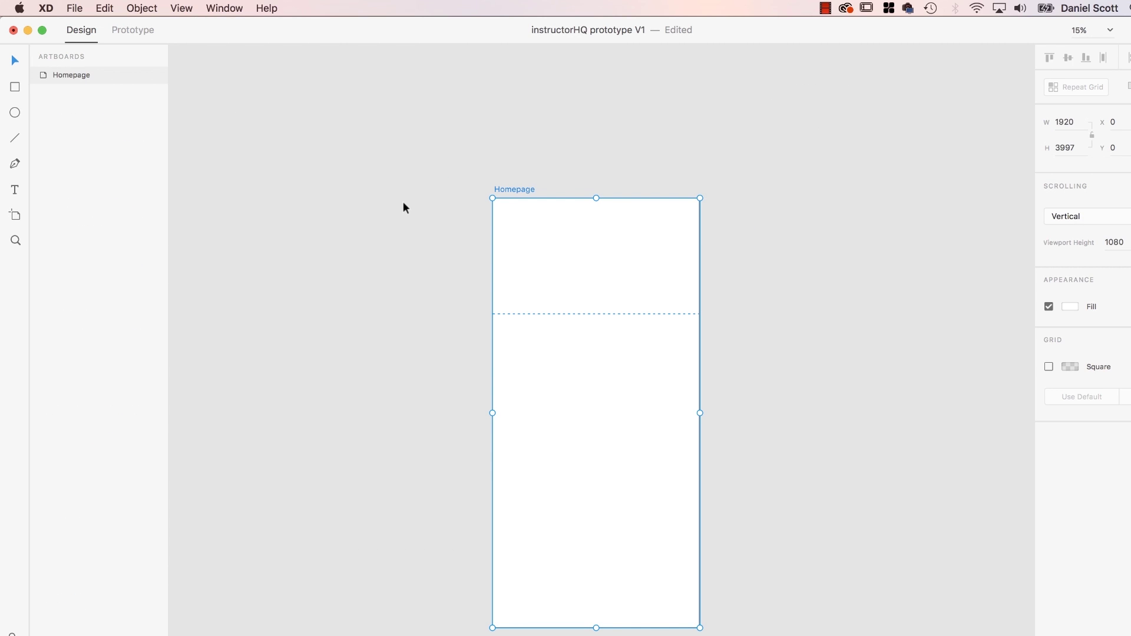
key(super+grave)
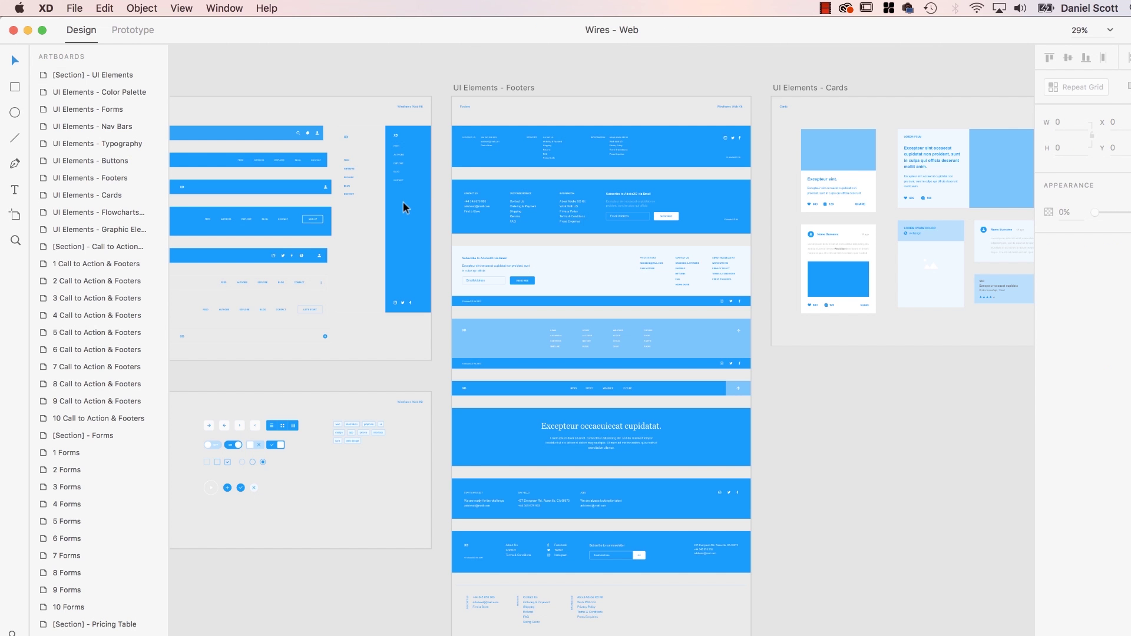
key(super+grave)
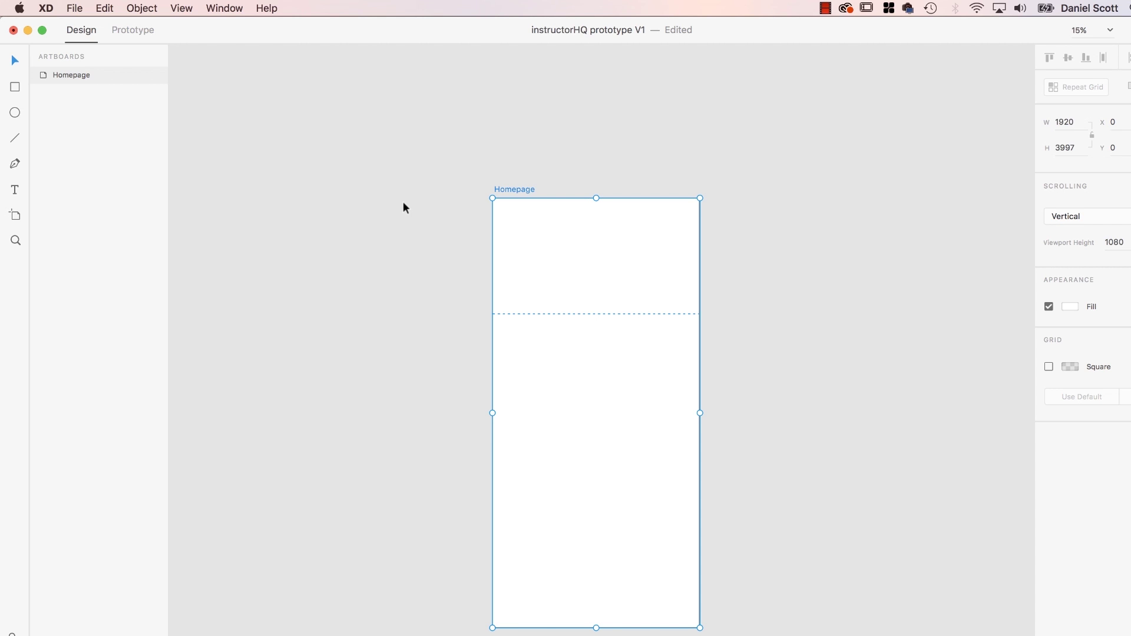
key(super+grave)
key(super+grave)
key(super+grave)
key(super+grave)
key(super+grave)
key(super+grave)
key(super+grave)
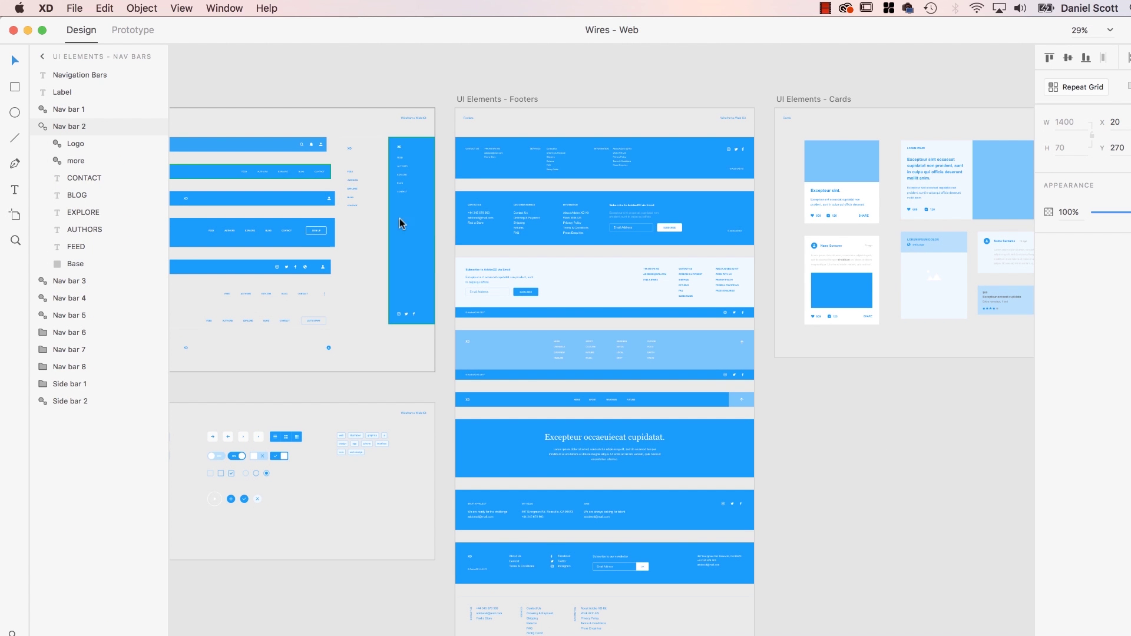
Copy Nav bar 2 from the UI Elements - Nav Bars artboard and paste it into the Homepage artboard of instructorHQ prototype V1.
drag(372, 187, 722, 304)
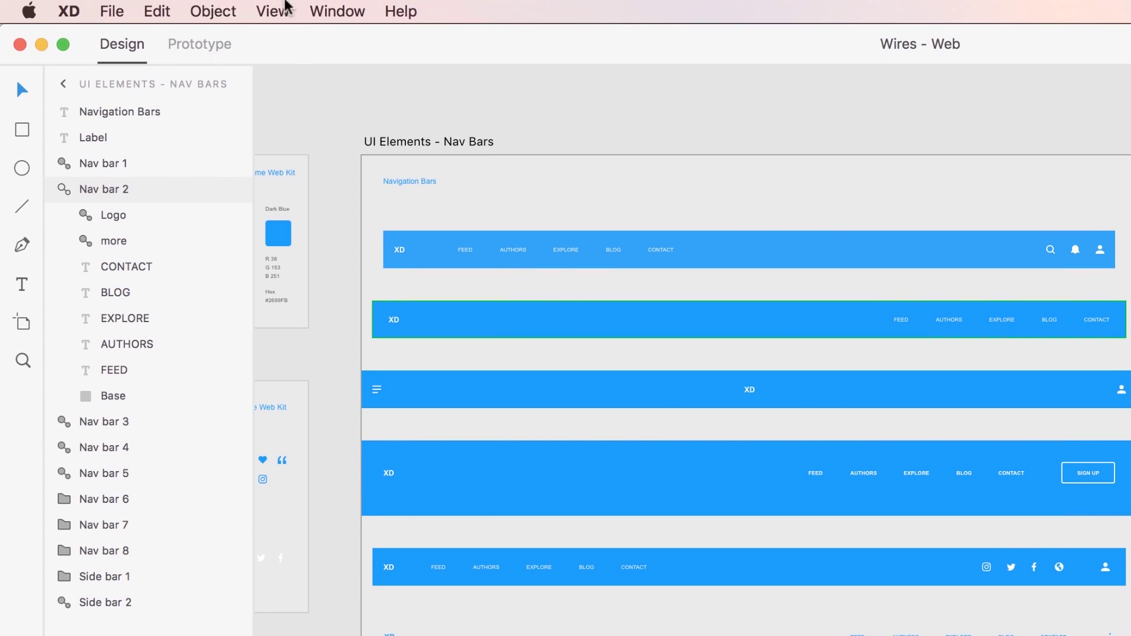
click(158, 11)
click(558, 96)
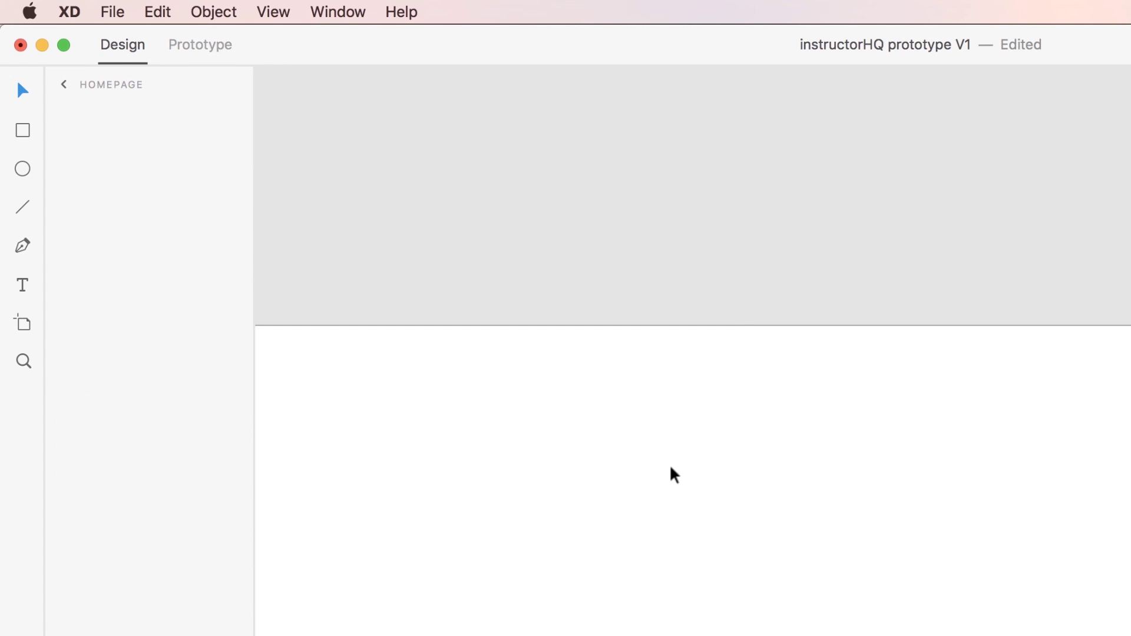
key(super+0)
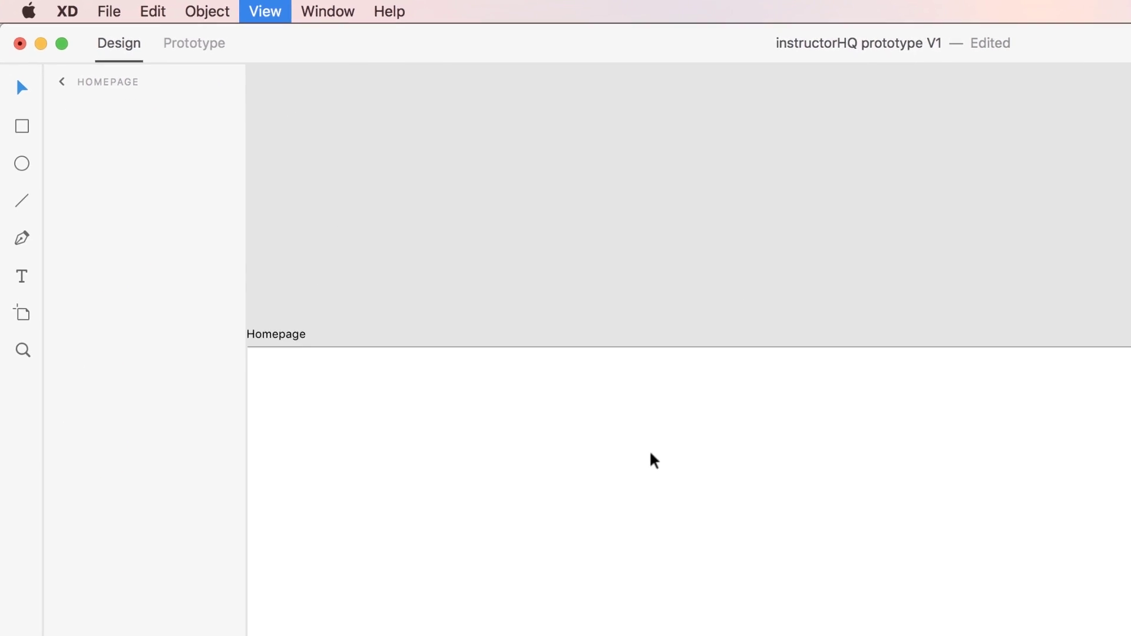
key(super+=)
key(super+v)
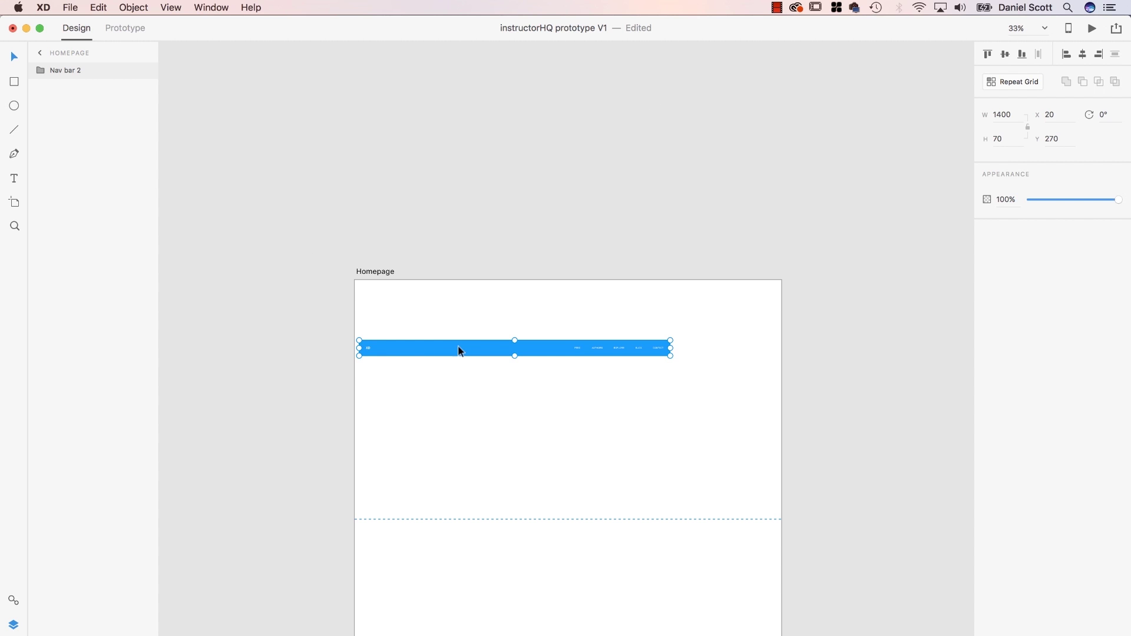
Move the pasted nav bar to the Homepage's top edge, centred at X 260, Y 0, and select the artboard to check its width.
drag(461, 351, 513, 291)
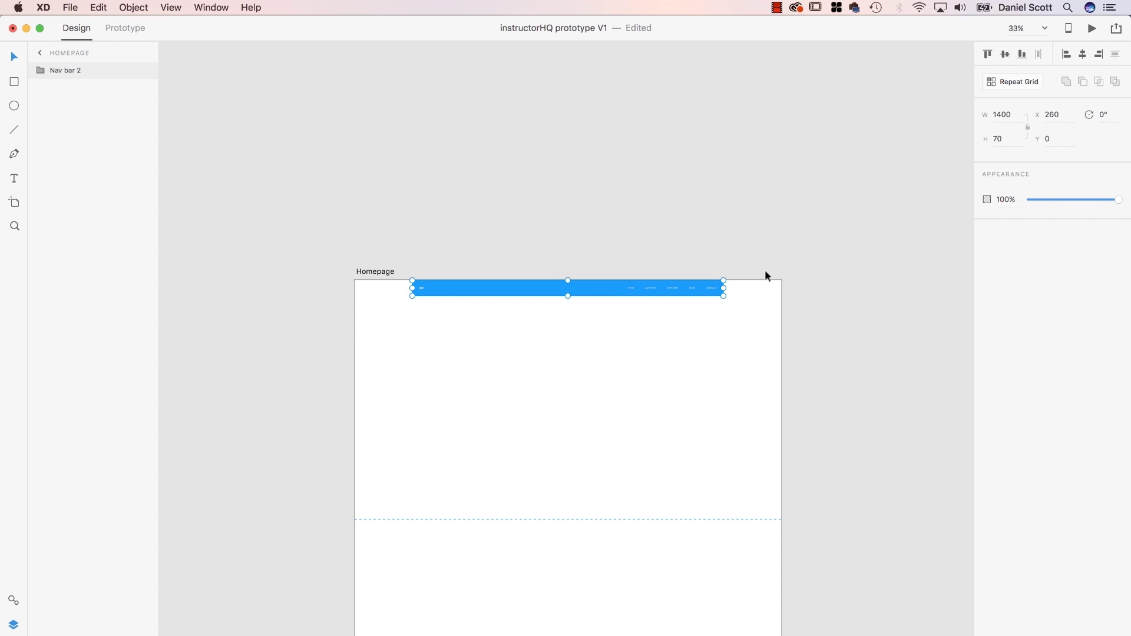
click(843, 267)
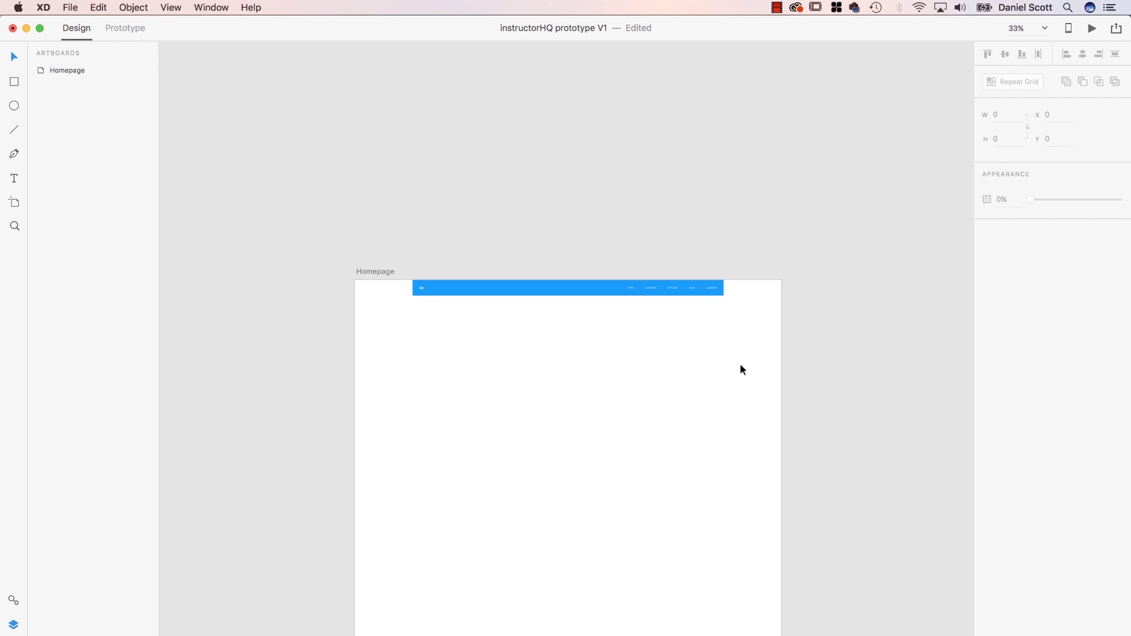
click(781, 354)
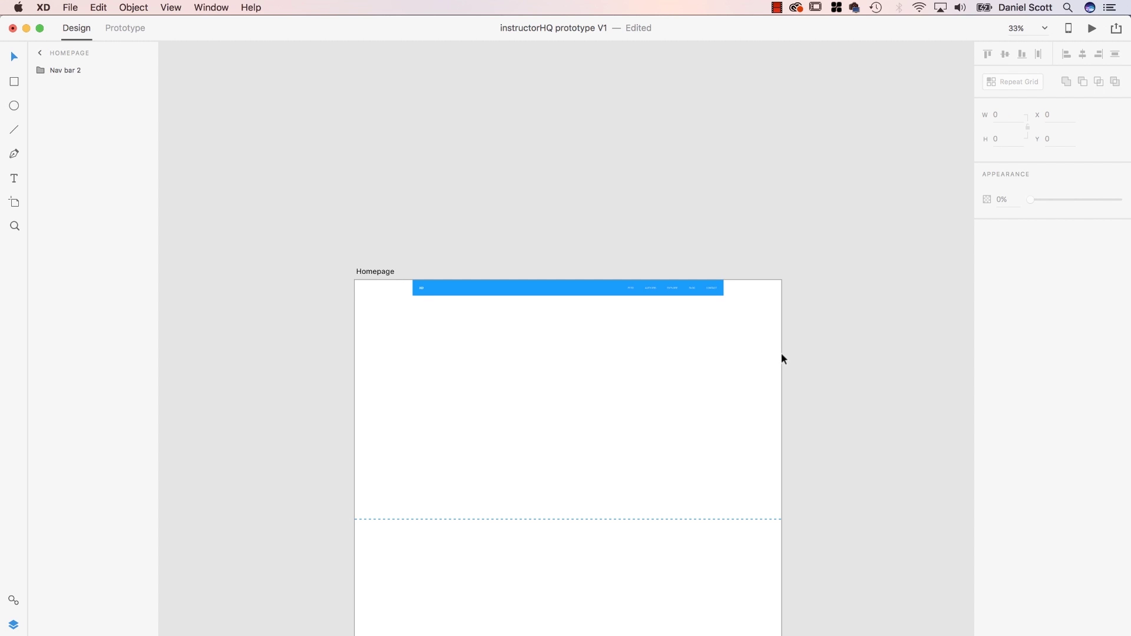
click(382, 273)
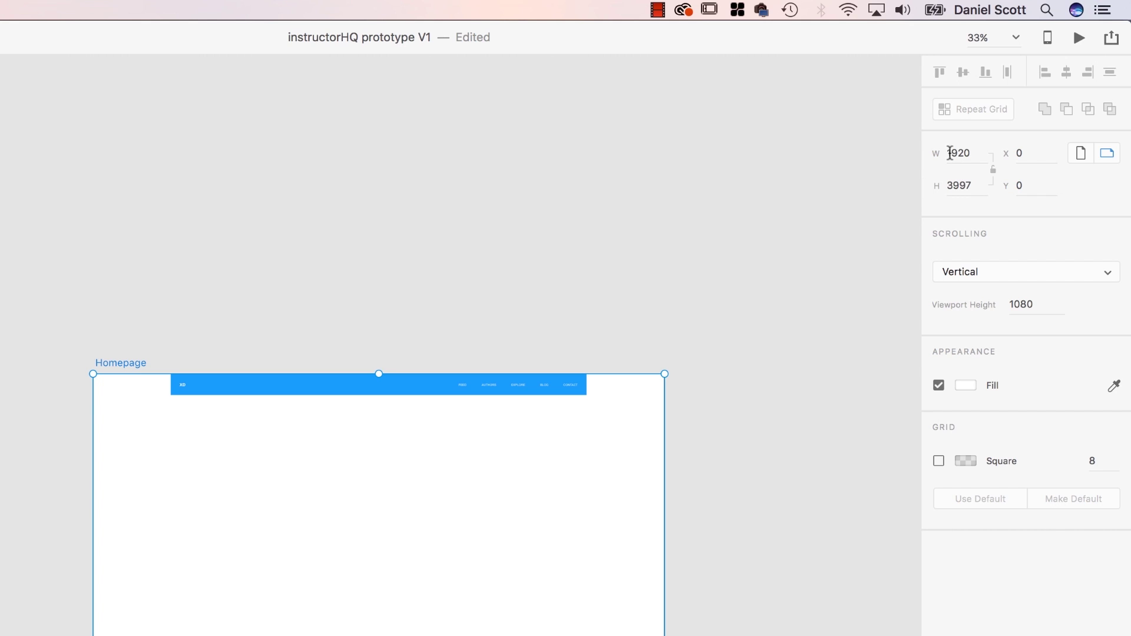
Ungroup the nav bar at the top of the Homepage artboard.
click(245, 388)
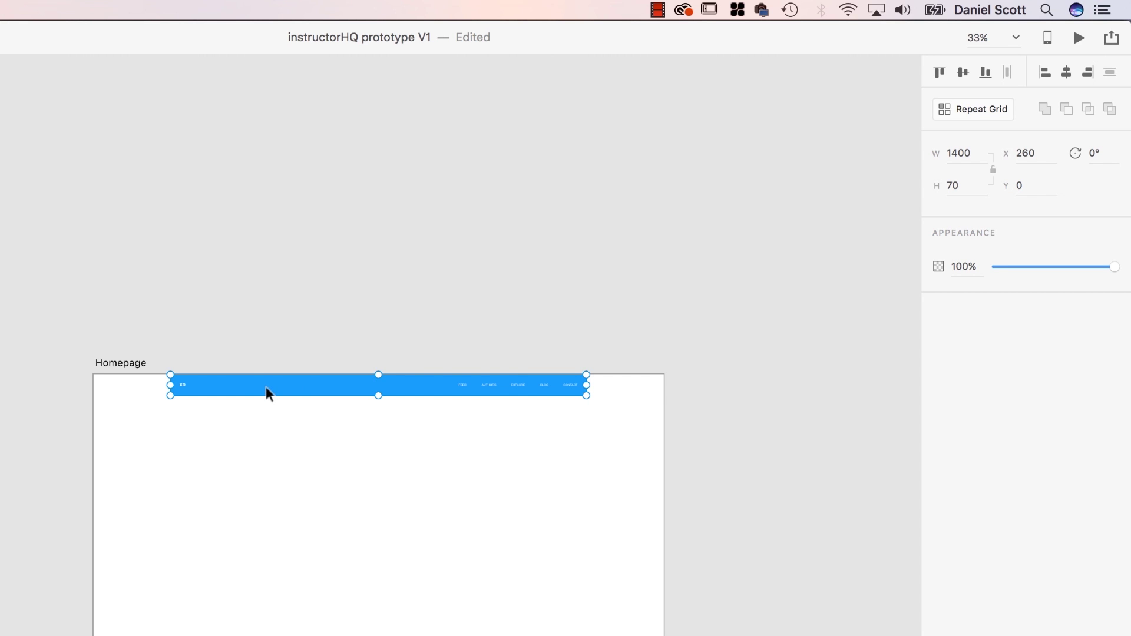
right_click(298, 384)
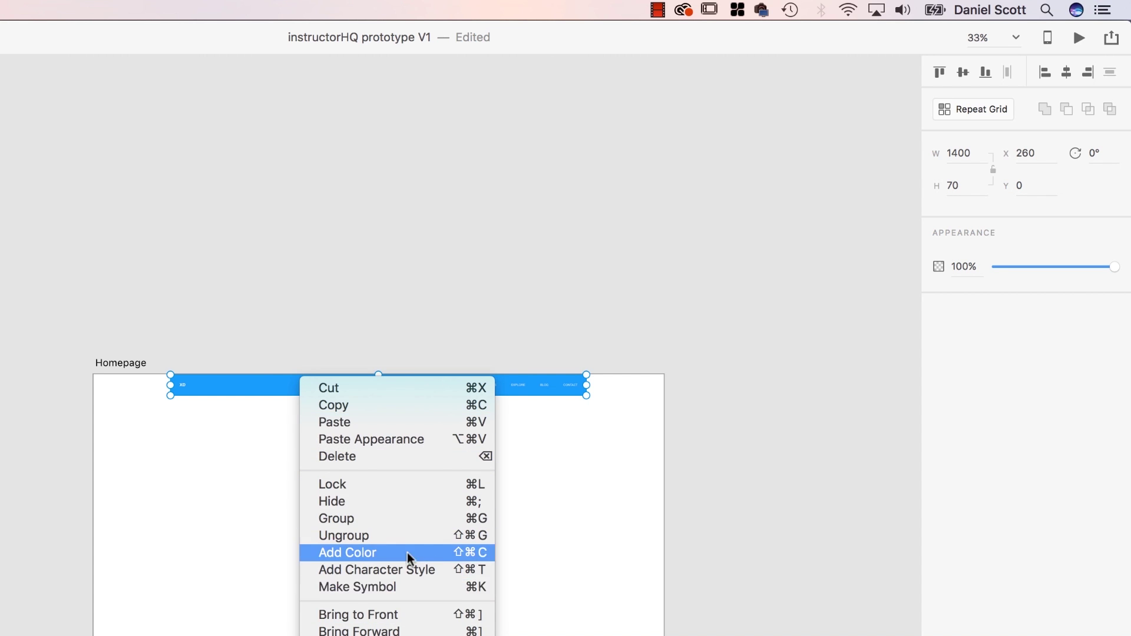
click(472, 536)
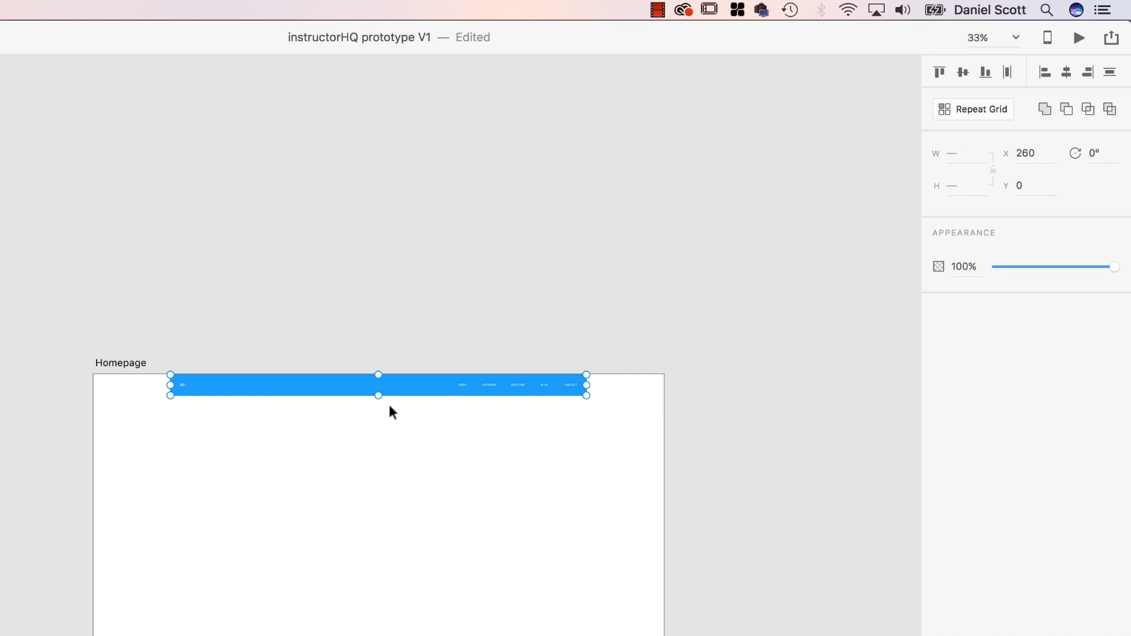
Duplicate the nav bar's base rectangle in place and stretch the copy down to the Homepage artboard's bottom edge, 3997 high.
click(314, 328)
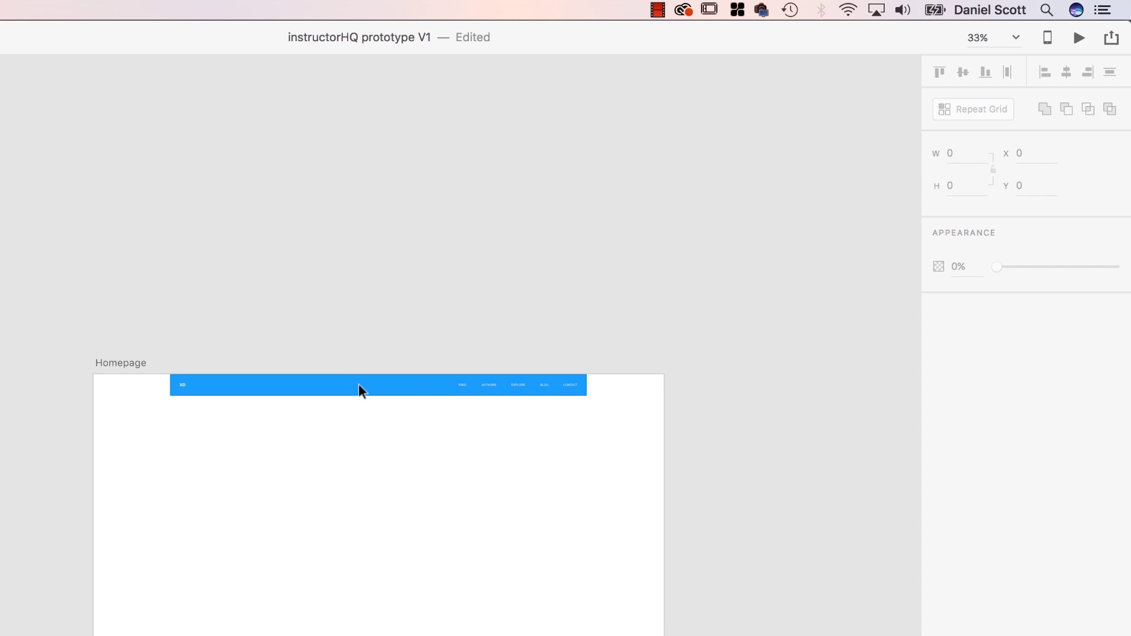
click(350, 388)
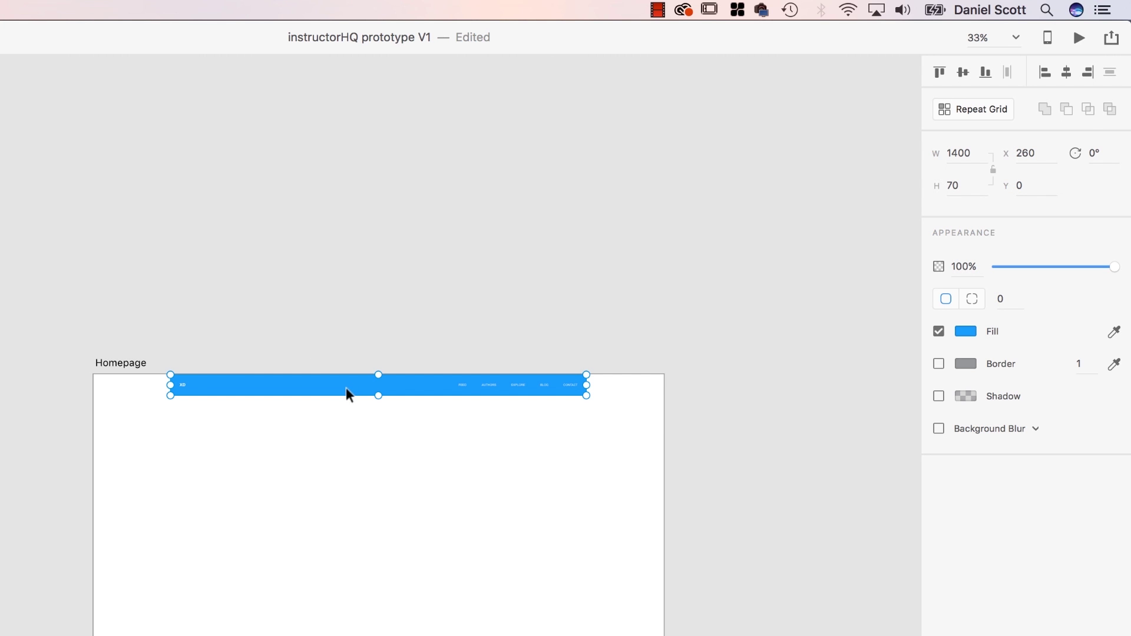
drag(378, 396, 378, 635)
scroll(389, 365, down, 10)
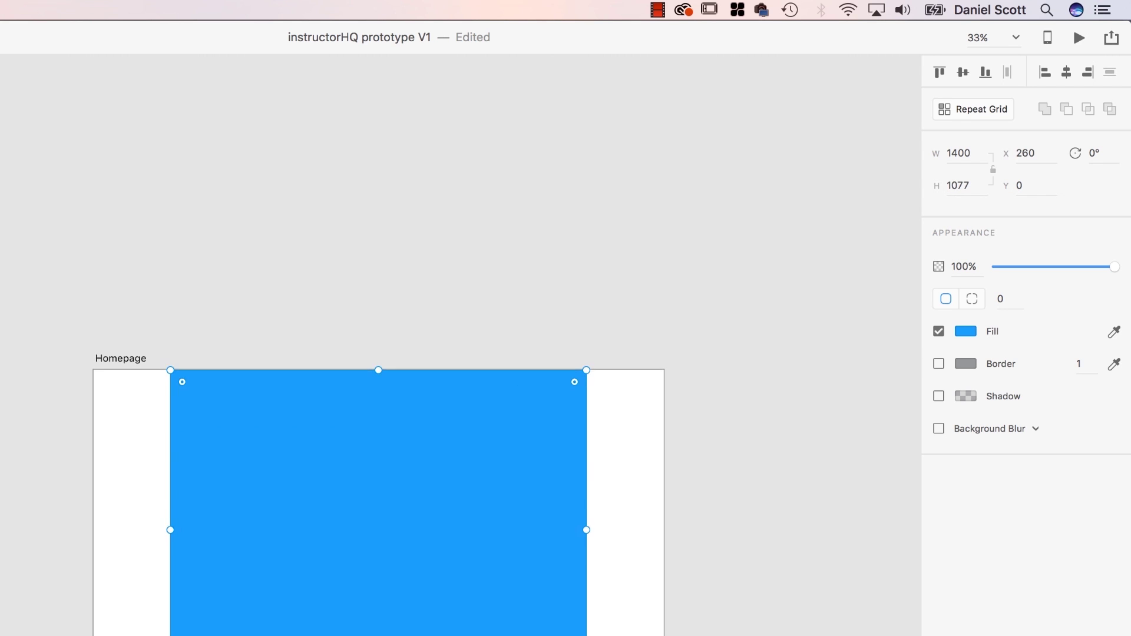
key(super+0)
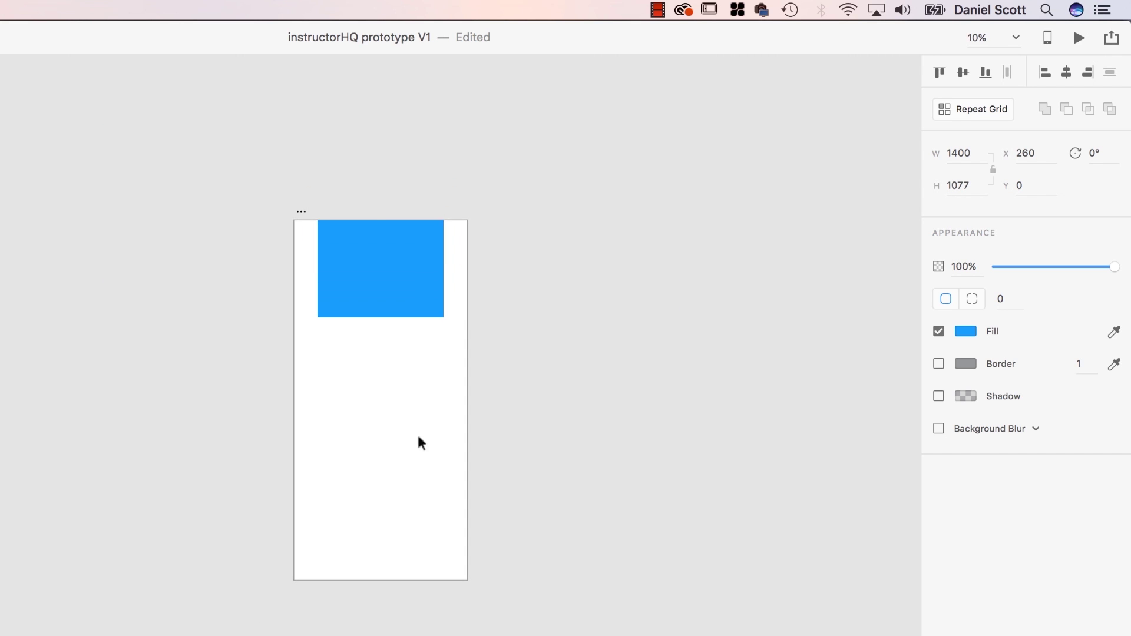
drag(379, 318, 384, 583)
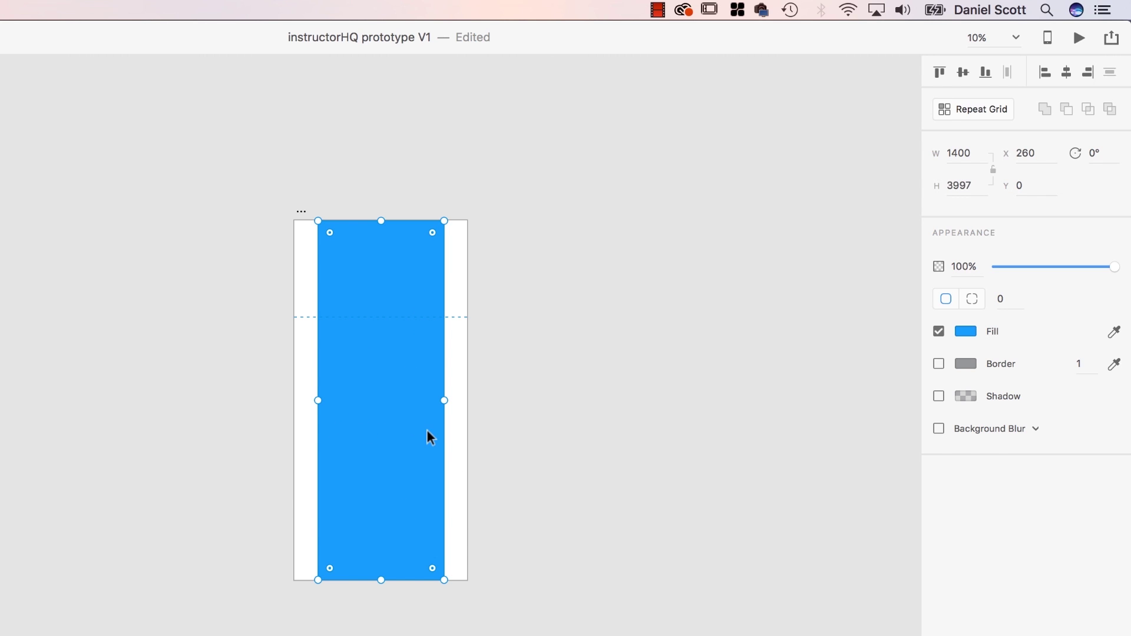
Reduce the fill opacity of the full-height rectangle to 4% and deselect it.
click(966, 332)
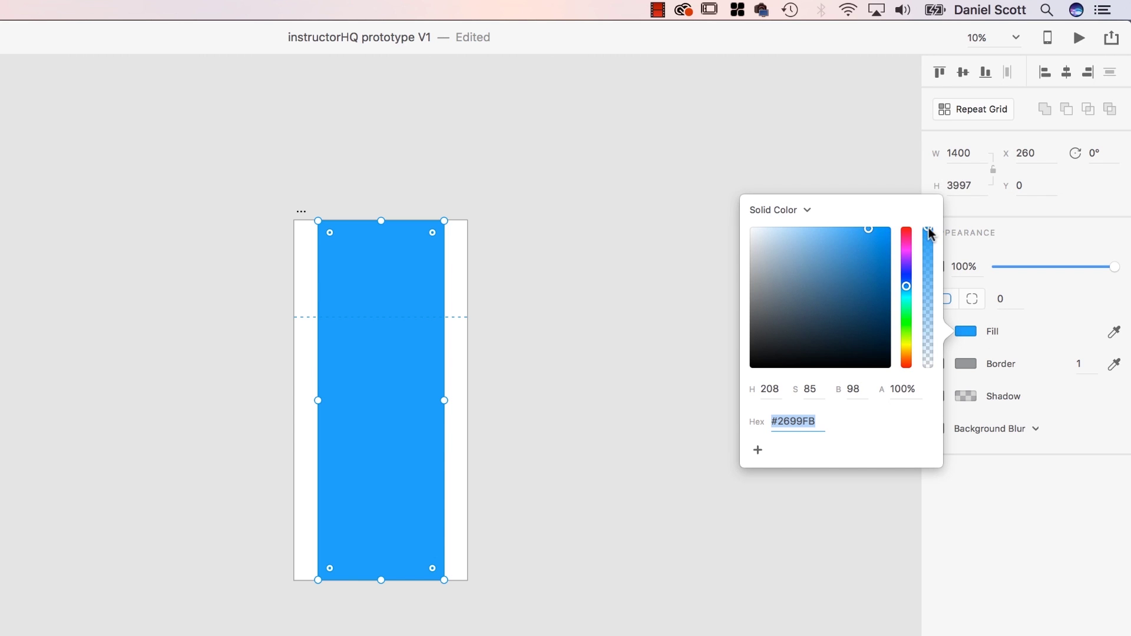
drag(929, 229, 935, 366)
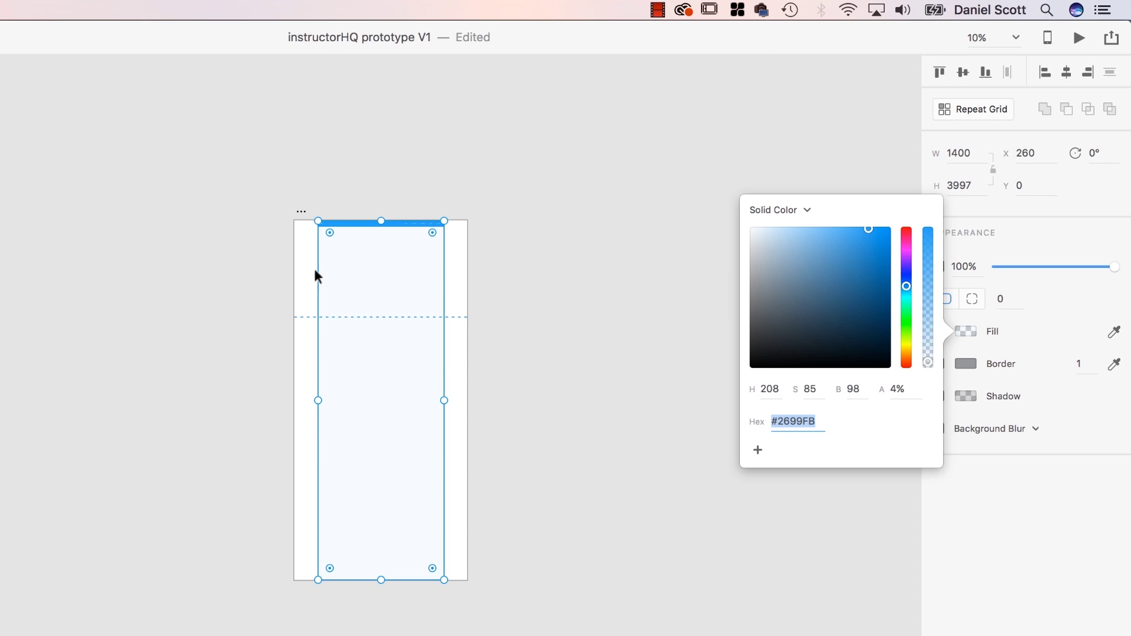
click(528, 309)
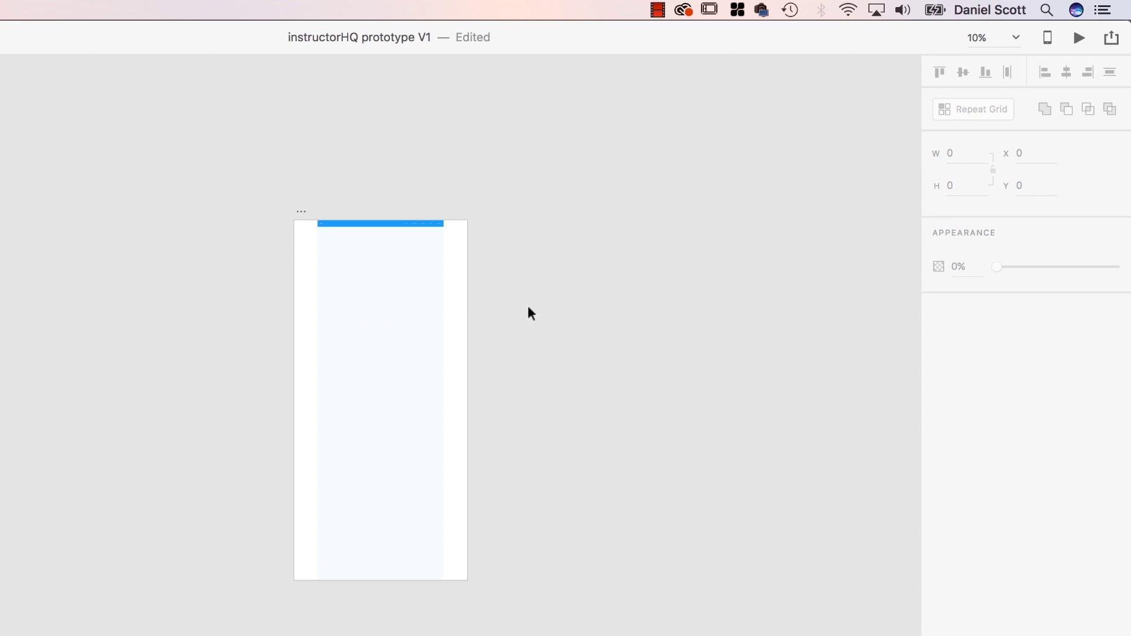
Lock the pale full-height rectangle on the Homepage artboard, trying out unlocking and relocking it.
click(378, 293)
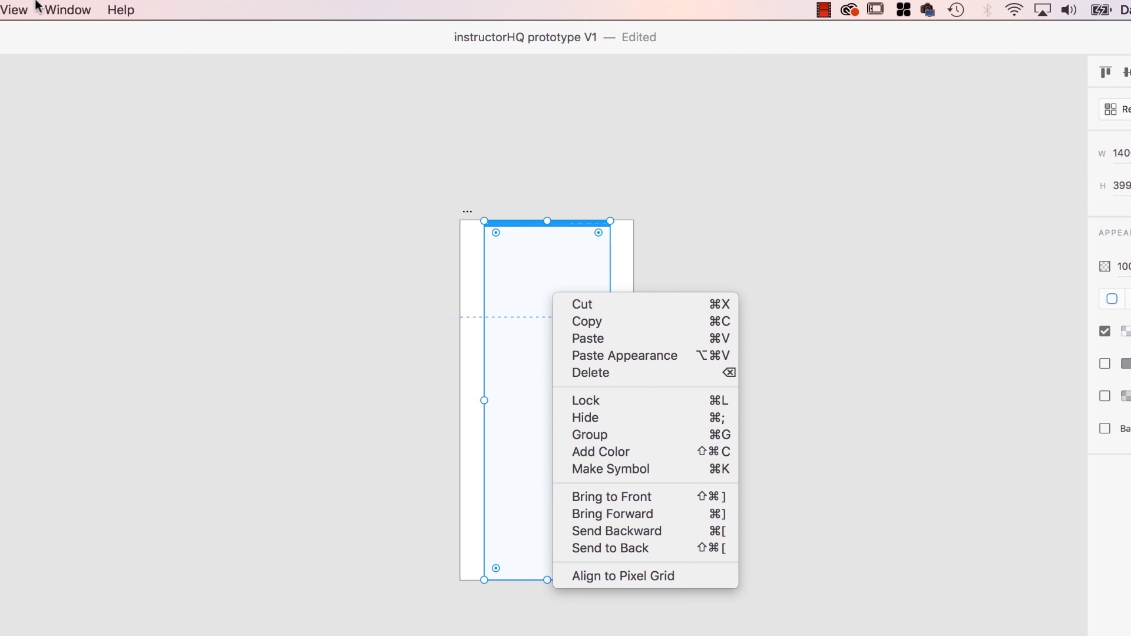
click(183, 7)
click(183, 7)
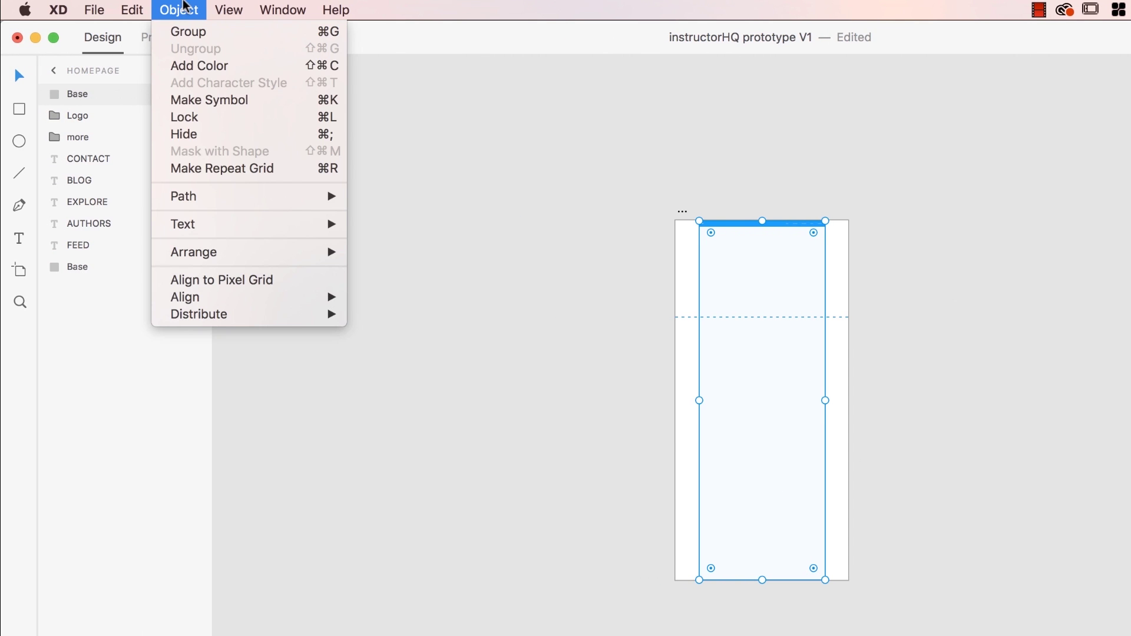
click(329, 116)
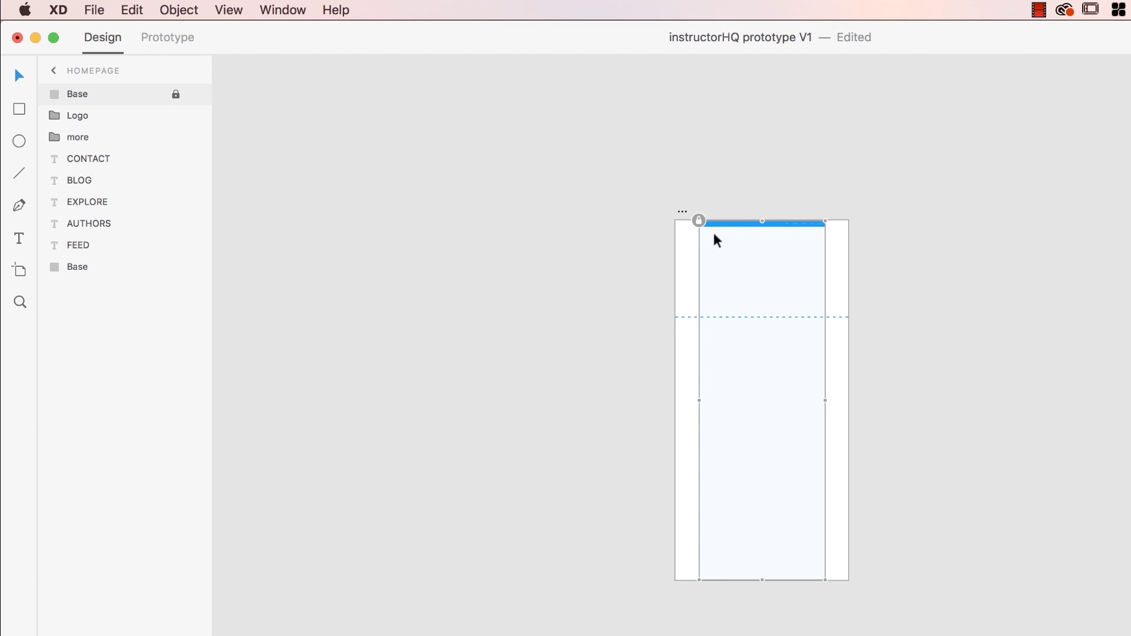
click(699, 223)
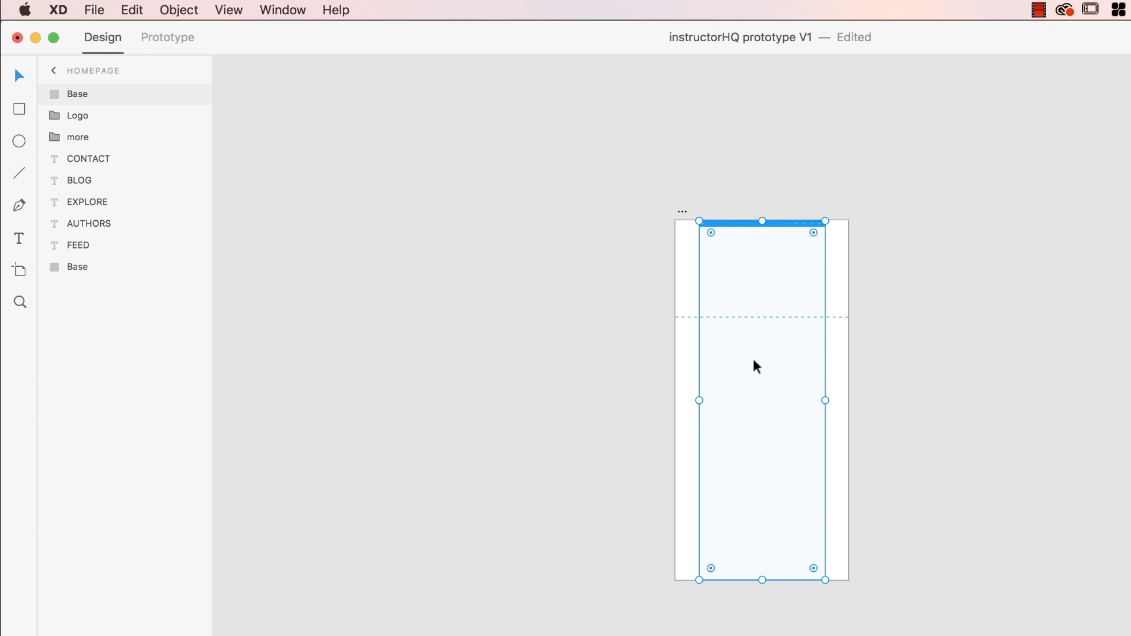
key(super+l)
scroll(783, 334, up, 5)
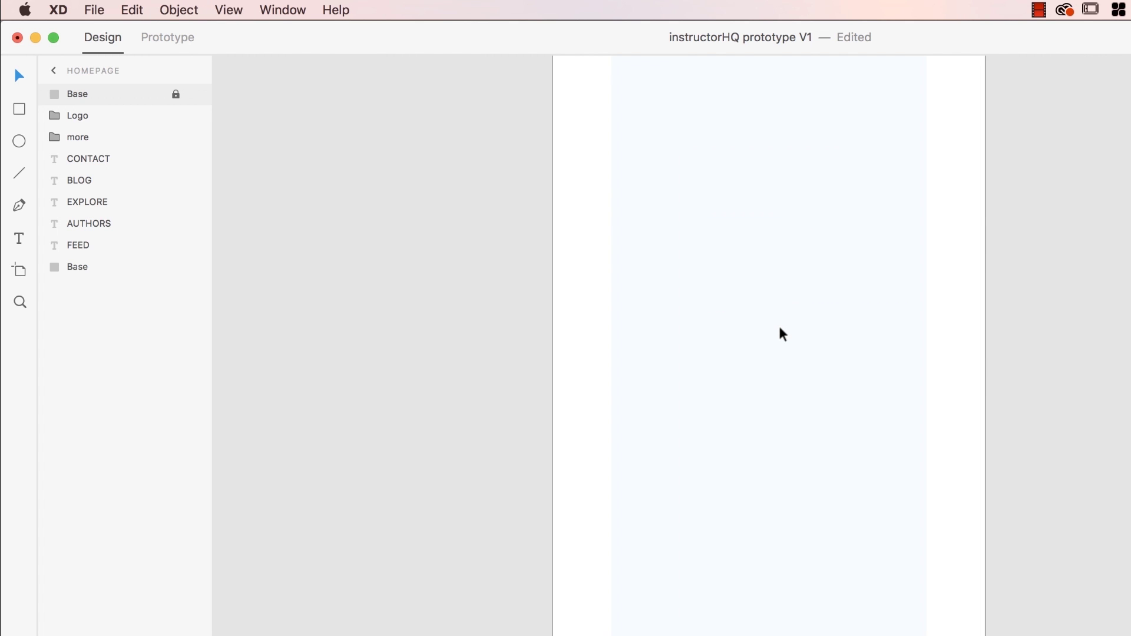
Test the lock by trying to drag the pale full-height rectangle on the Homepage artboard.
drag(747, 507, 995, 550)
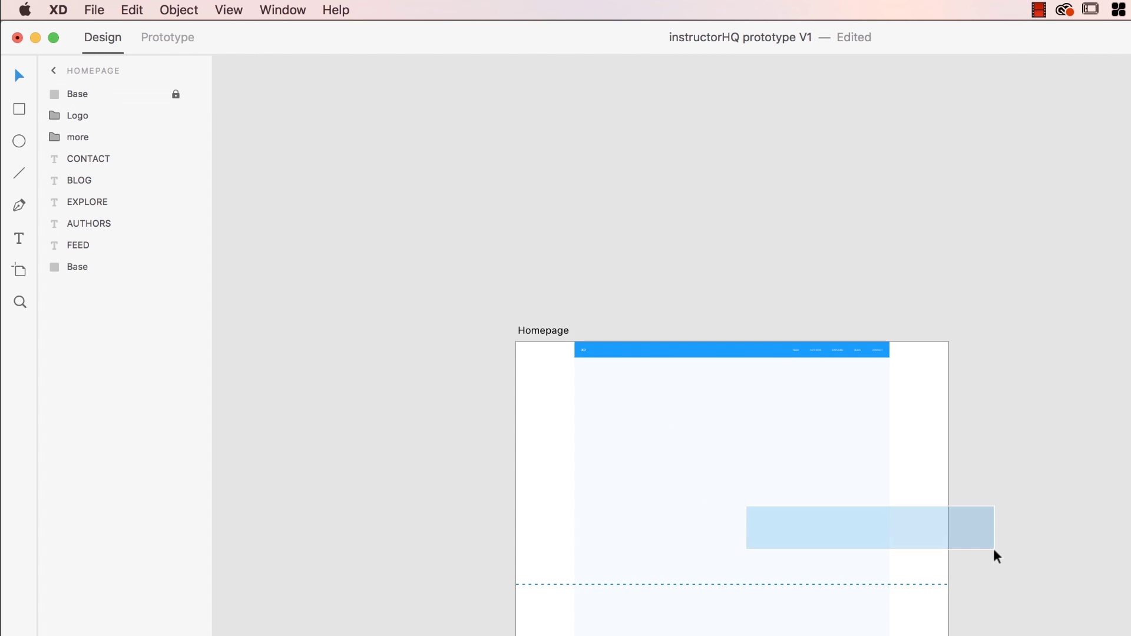
drag(952, 493, 715, 556)
click(1069, 429)
Move the locked Base layer to the bottom of the Homepage layer stack, beneath the nav bar's own Base.
click(882, 449)
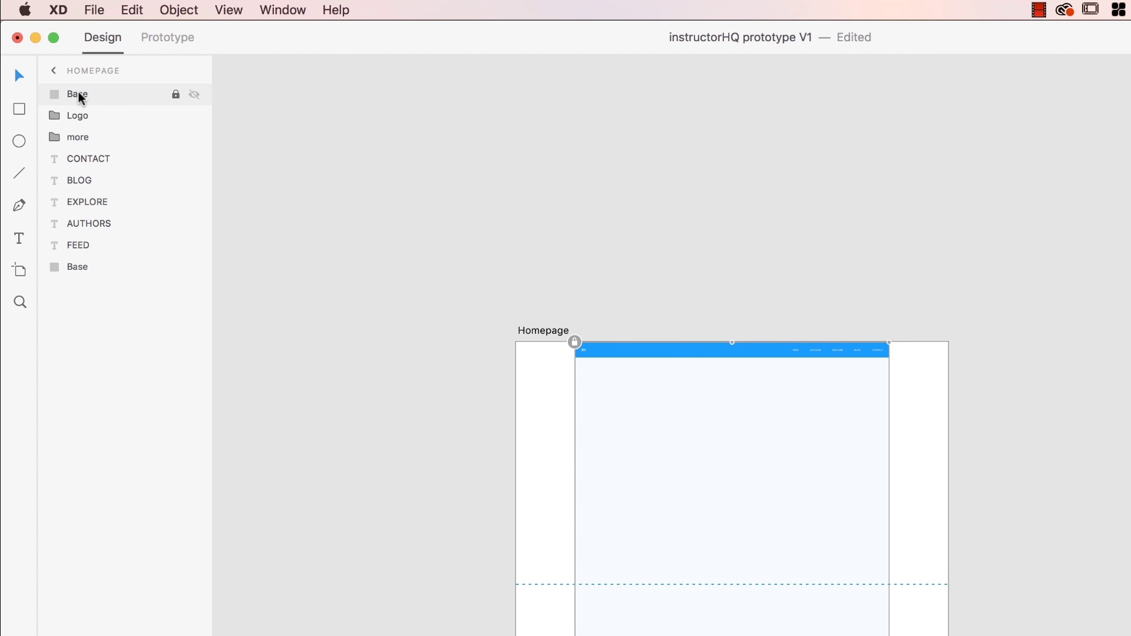
drag(80, 96, 88, 281)
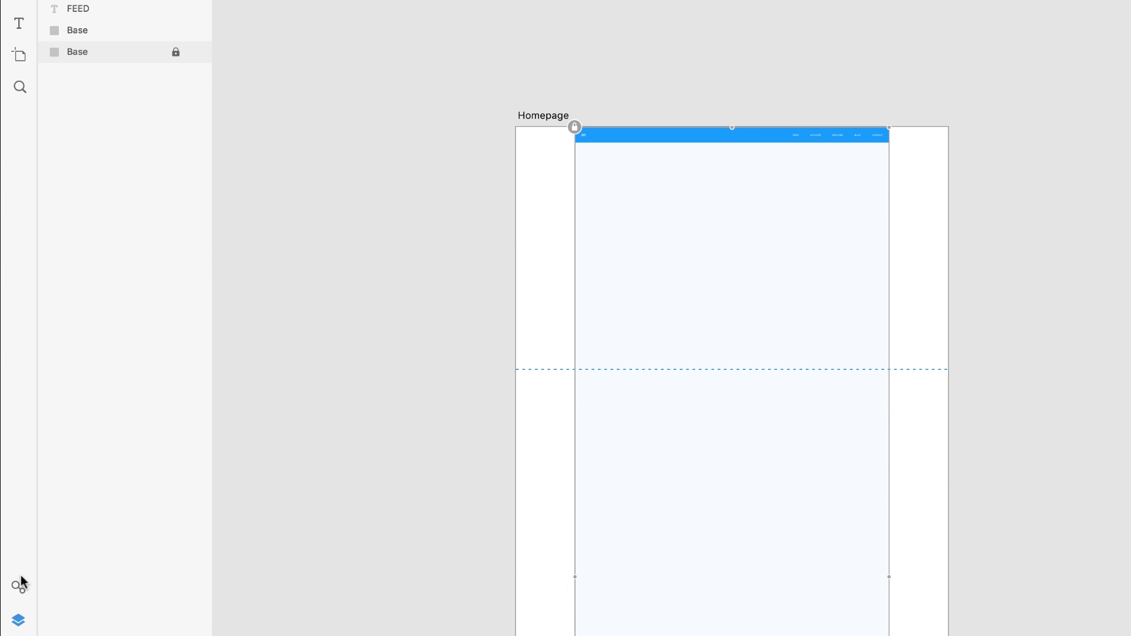
click(17, 617)
click(18, 617)
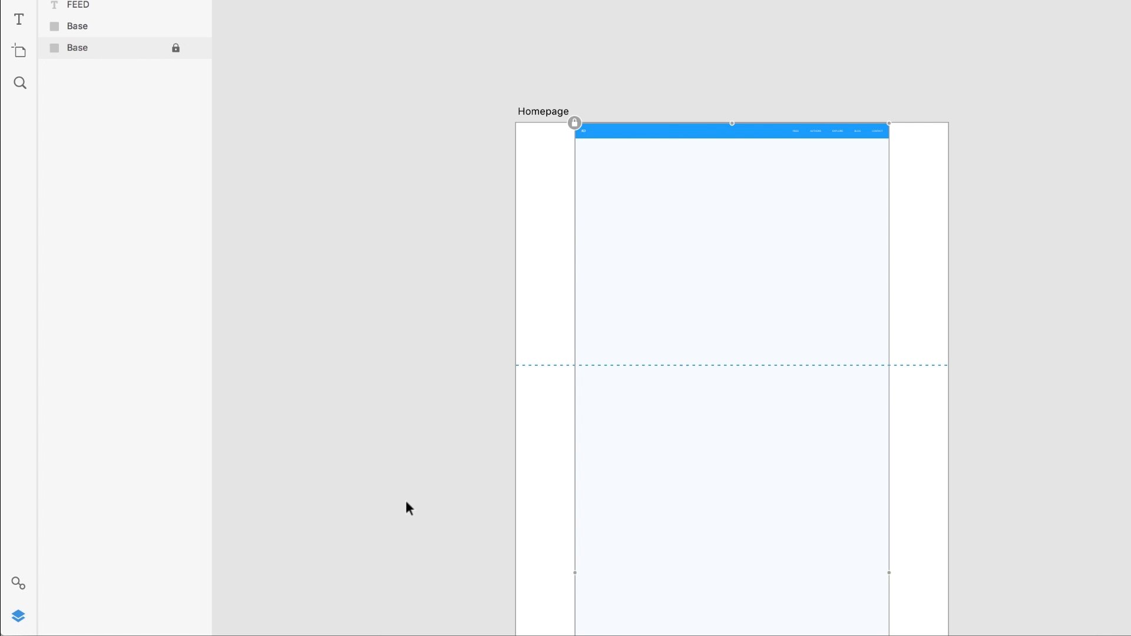
Widen the nav bar's Base rectangle equally on both sides to the full Homepage width, and return to the Wires - Web document.
click(689, 135)
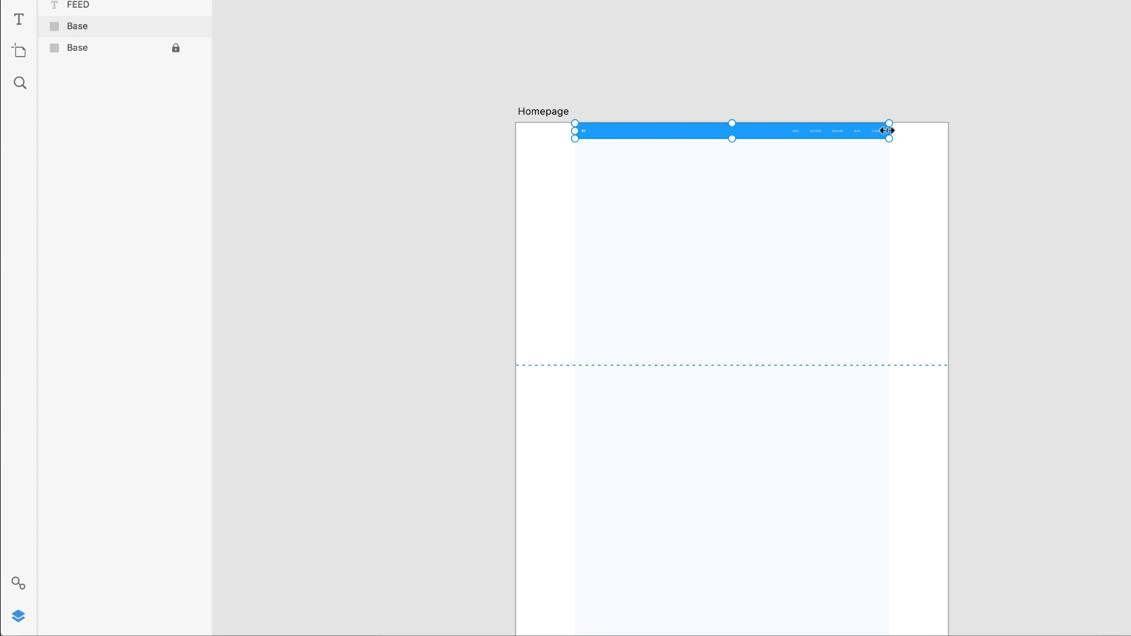
drag(890, 130, 949, 134)
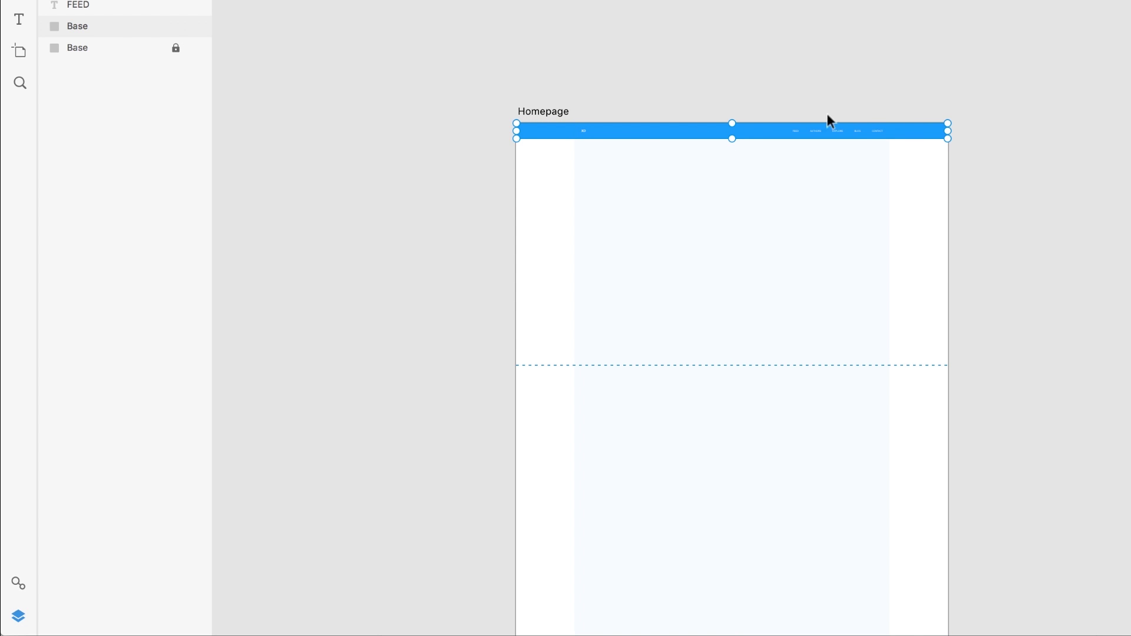
click(1052, 190)
scroll(801, 195, up, 5)
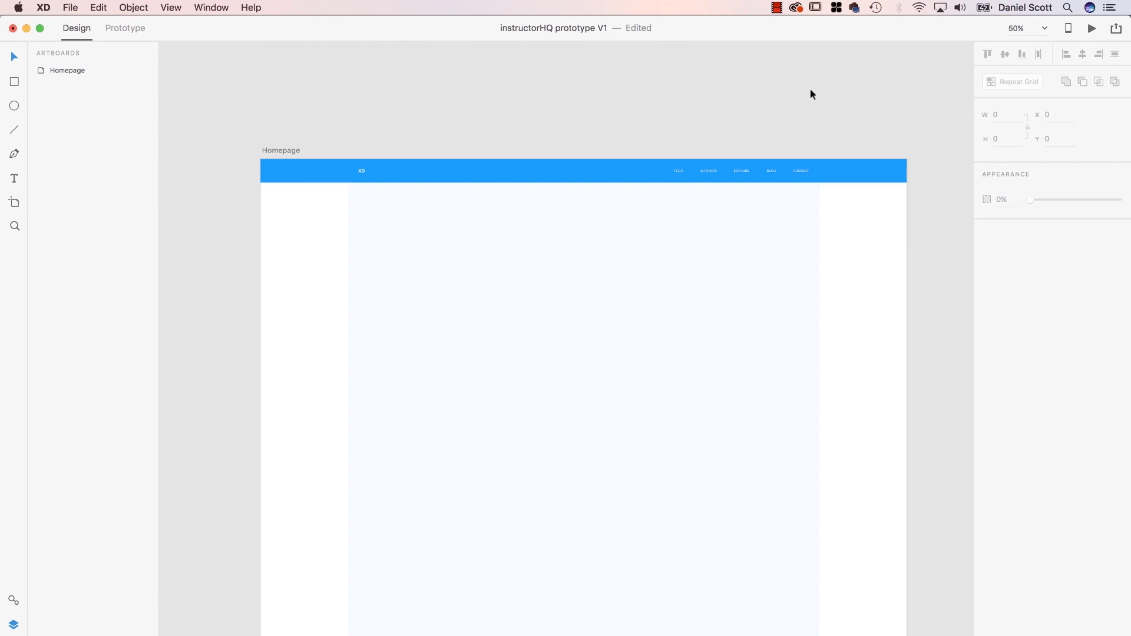
key(super+grave)
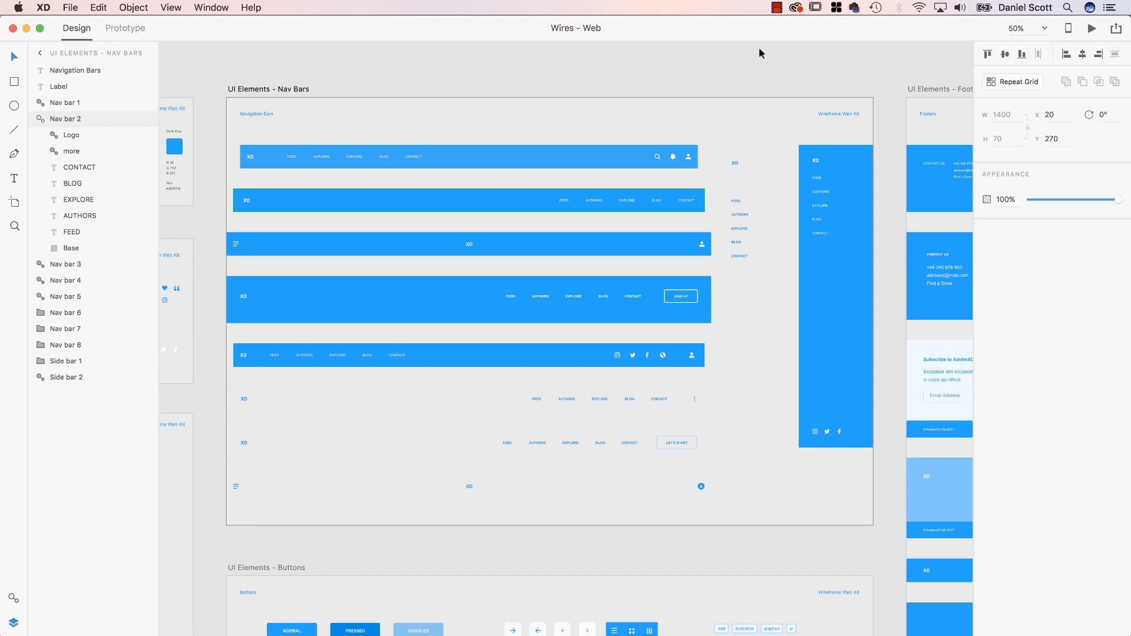